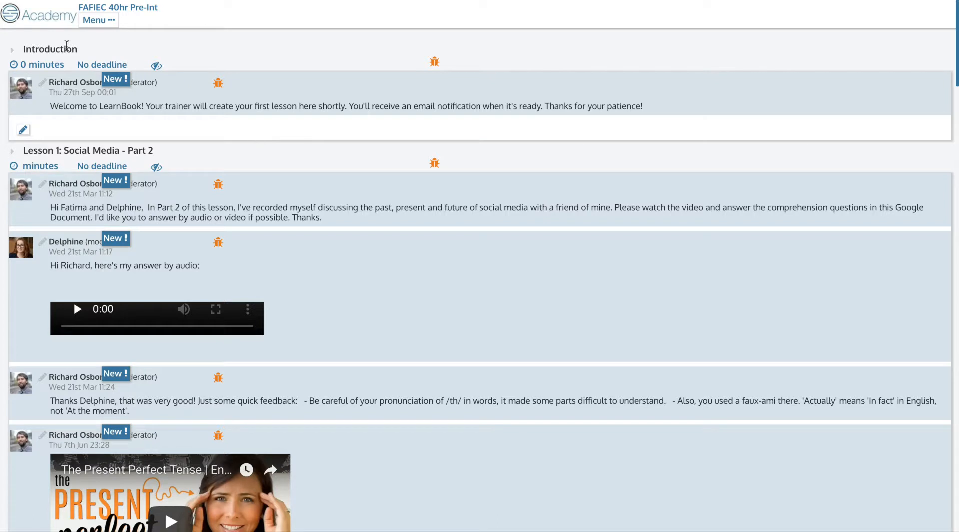
- Scroll through the Academy page, then bring up the schools, groups, lessons and users navigation
scroll(325, 264, down, 2)
scroll(325, 263, down, 8)
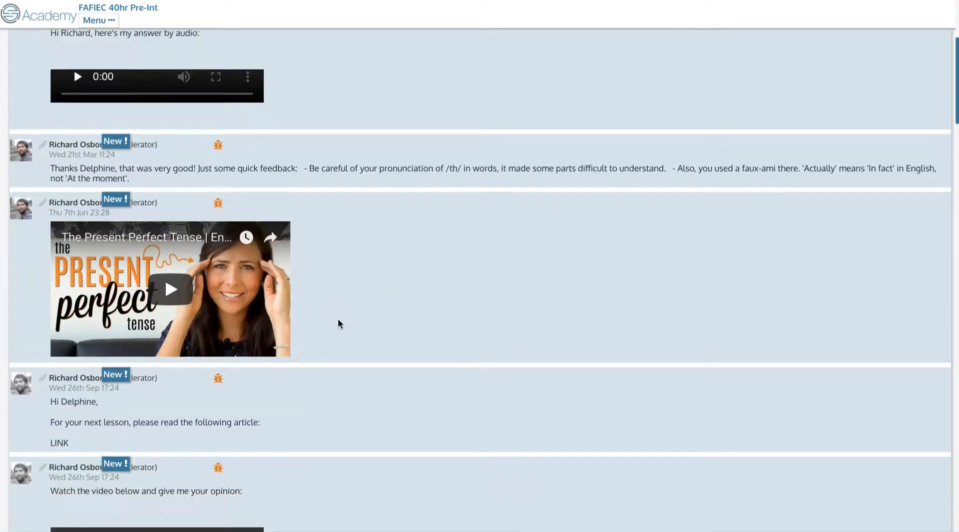
scroll(338, 324, down, 5)
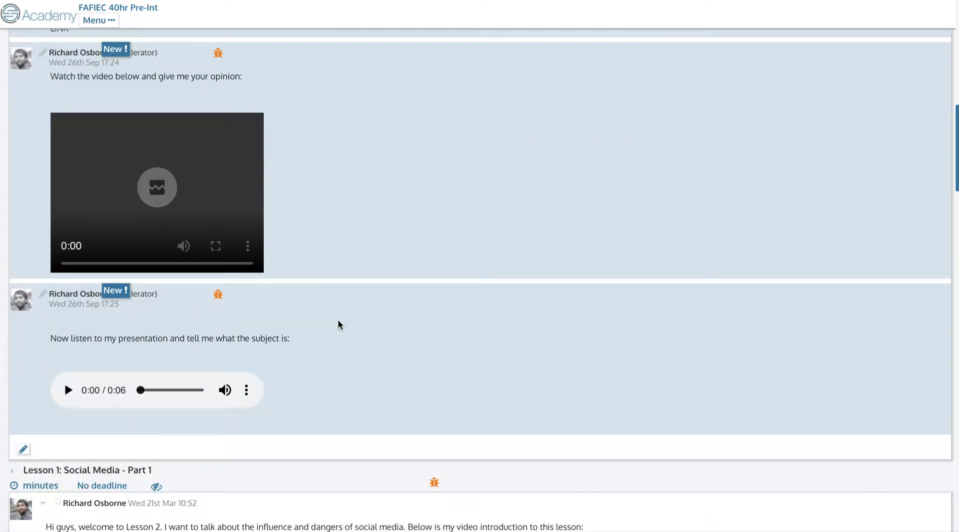
scroll(338, 324, up, 4)
scroll(339, 326, up, 7)
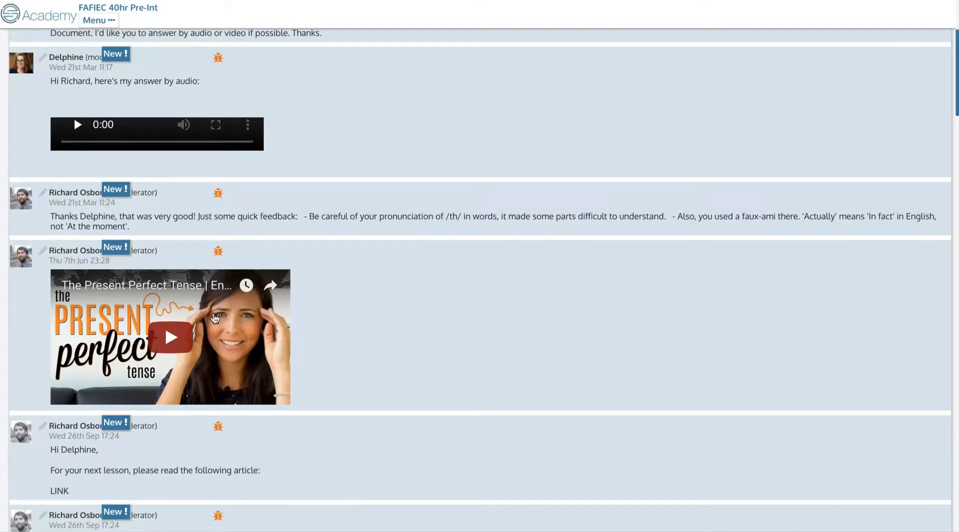
scroll(293, 360, up, 2)
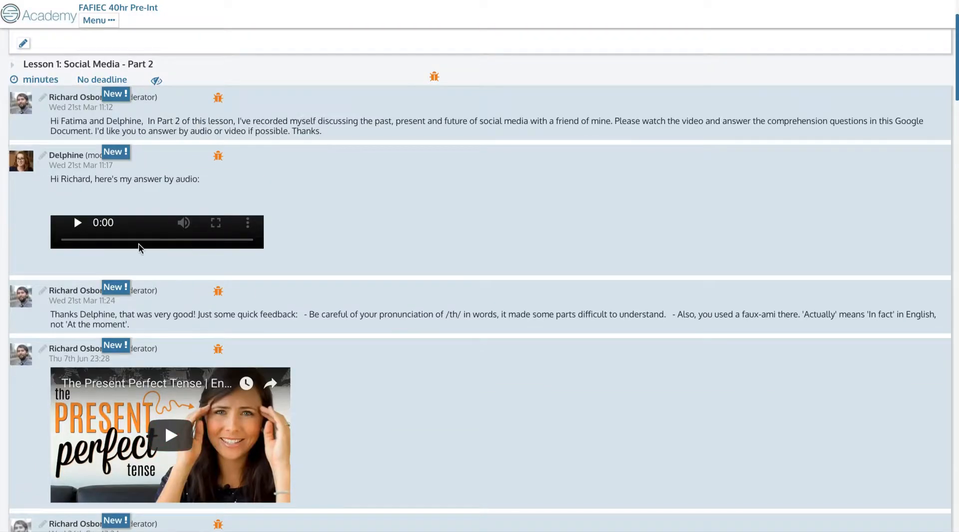
scroll(320, 324, down, 7)
scroll(193, 381, down, 8)
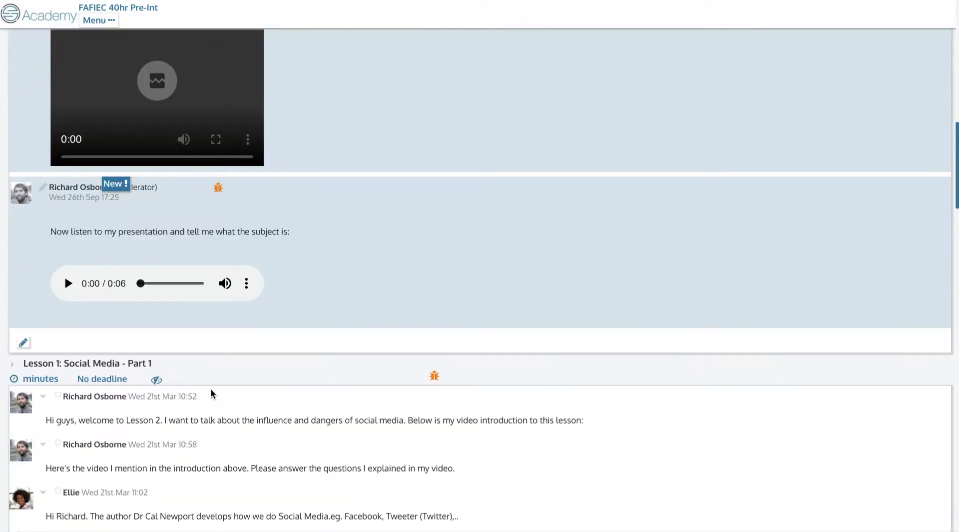
scroll(208, 336, down, 2)
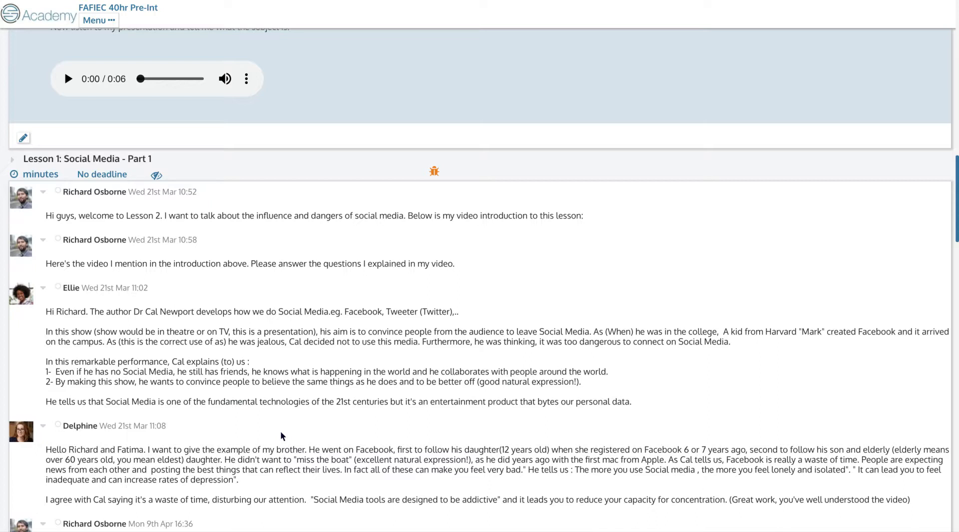
scroll(280, 435, up, 5)
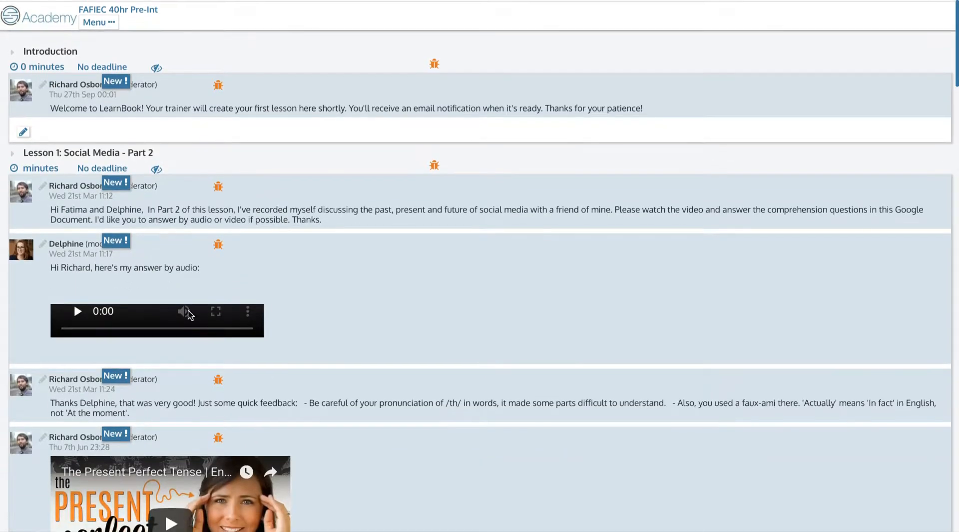
scroll(189, 314, down, 3)
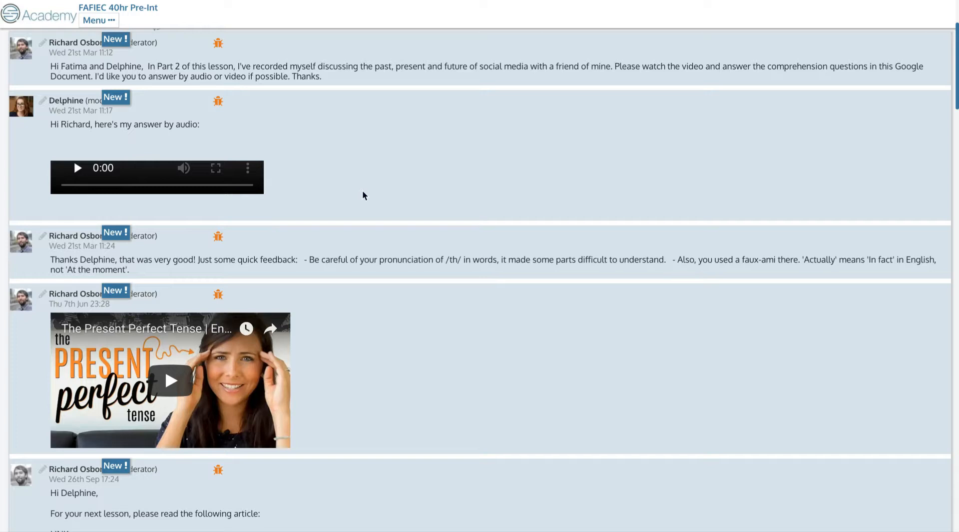
scroll(362, 195, down, 4)
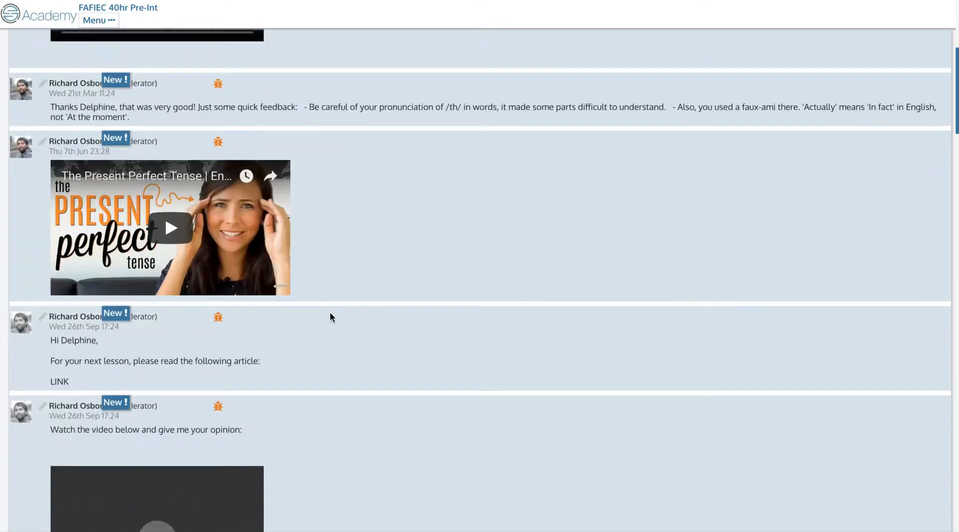
scroll(278, 291, down, 2)
scroll(280, 394, down, 2)
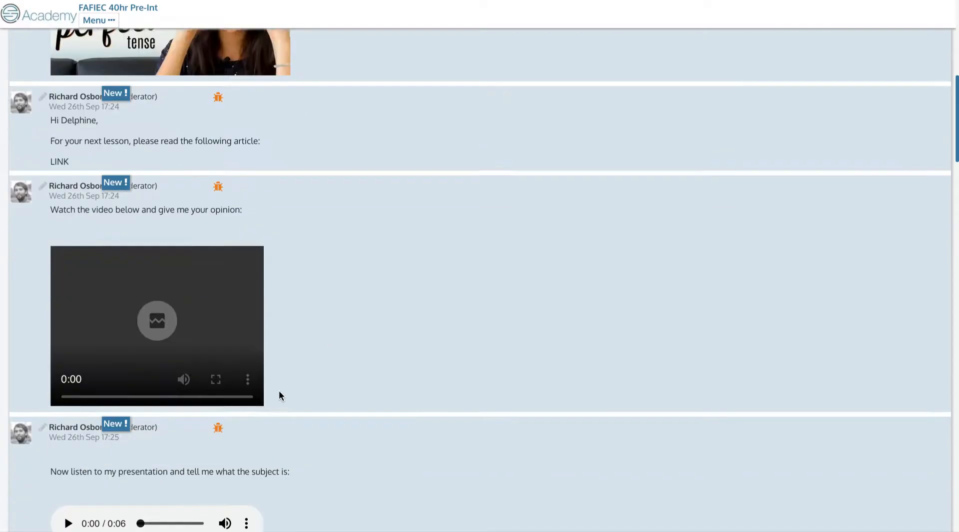
scroll(304, 317, down, 2)
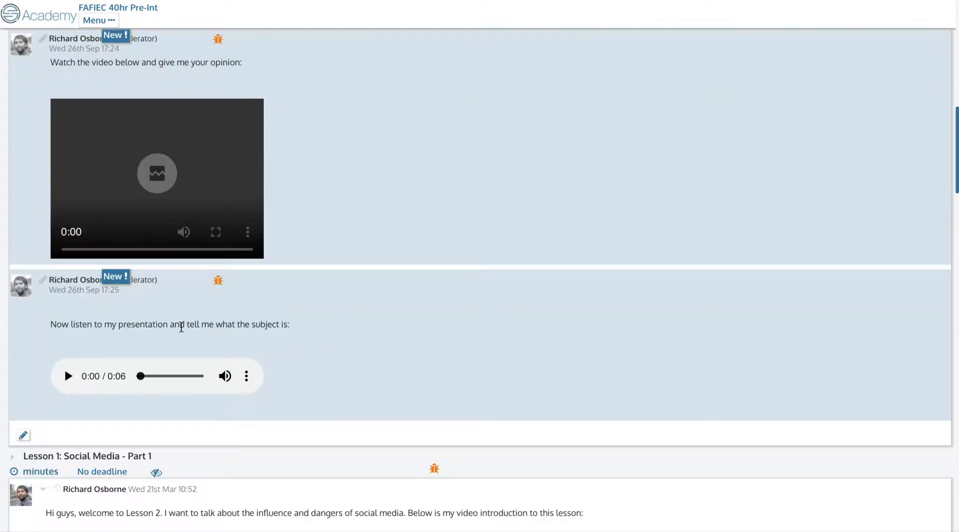
scroll(321, 340, up, 1)
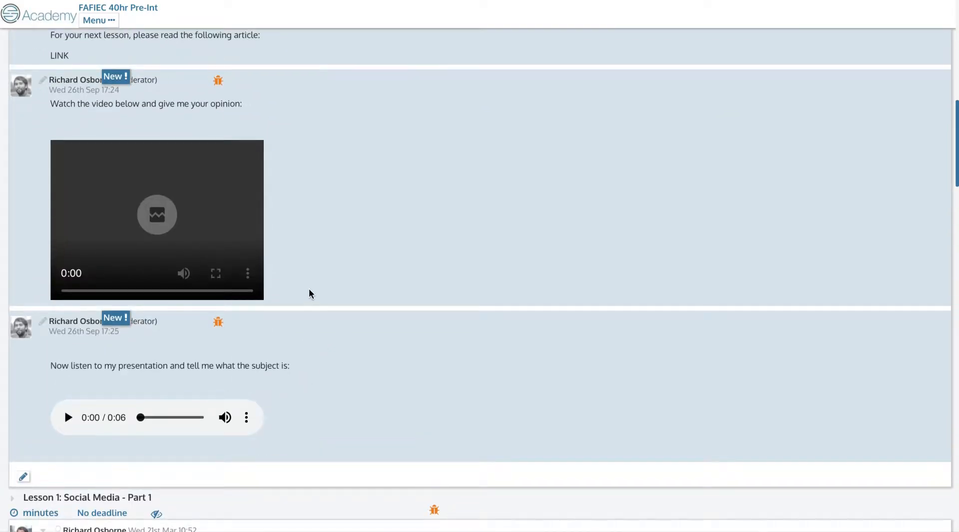
scroll(309, 290, up, 12)
scroll(310, 300, down, 1)
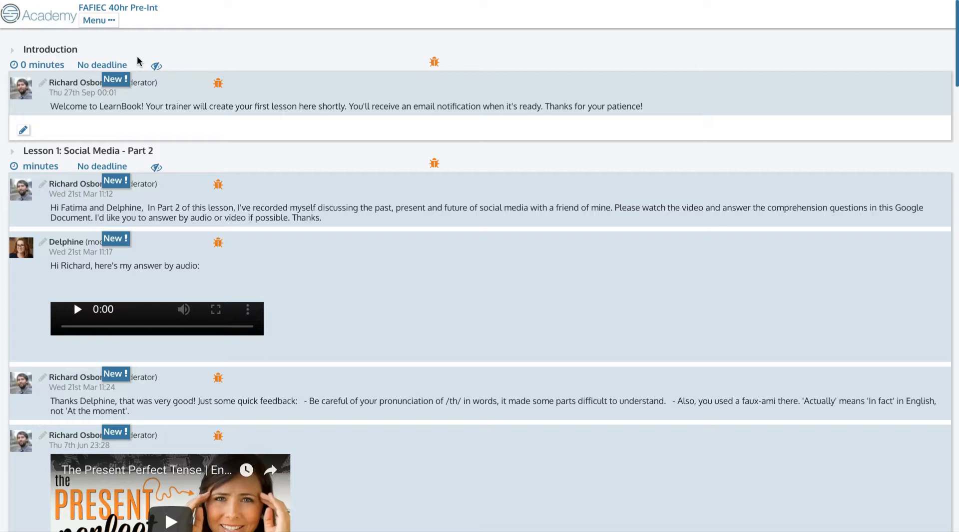
click(102, 21)
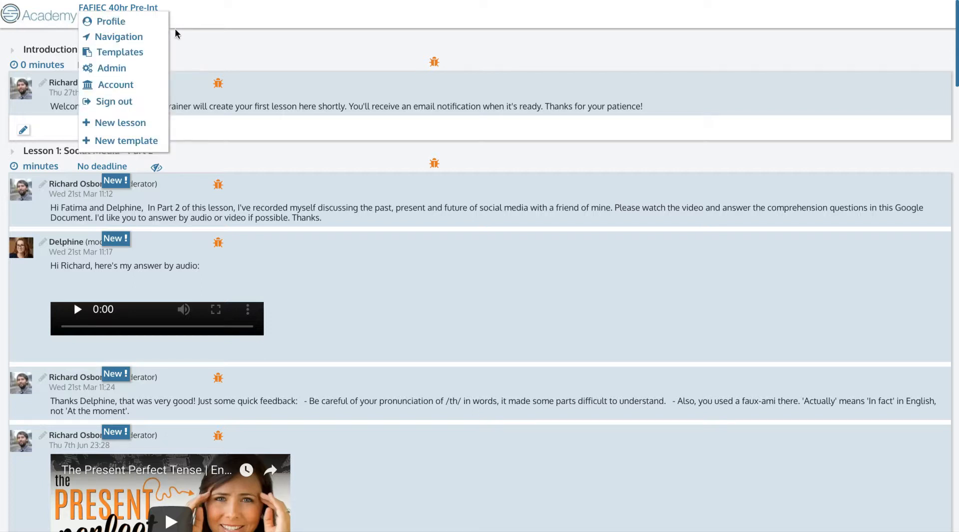
click(118, 42)
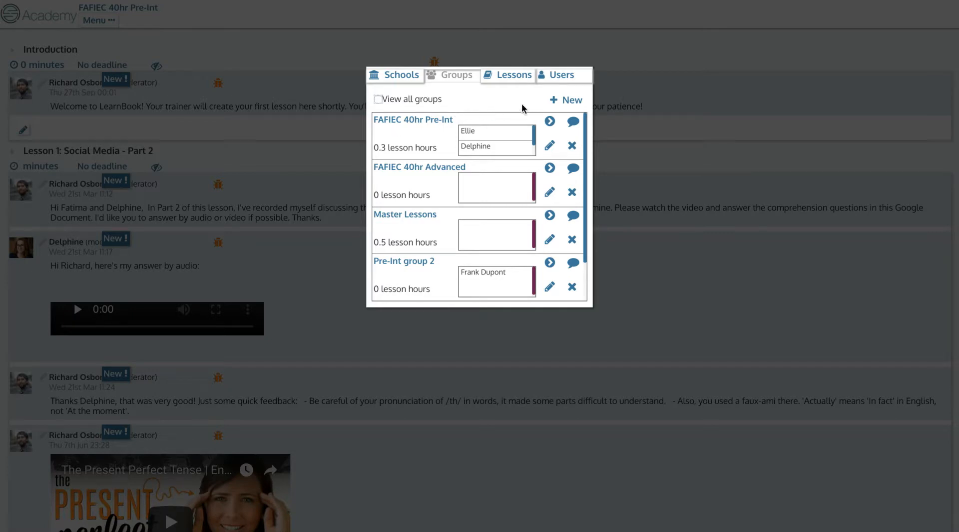
- Create a new group named 'Demo Group' and begin looking for users to add
click(564, 104)
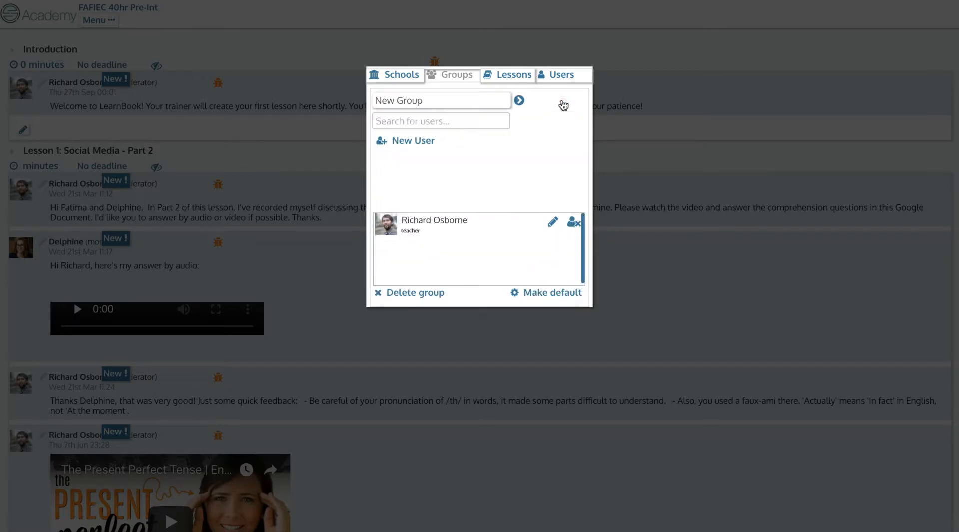
triple_click(423, 106)
key(BackSpace)
text(Demo Group)
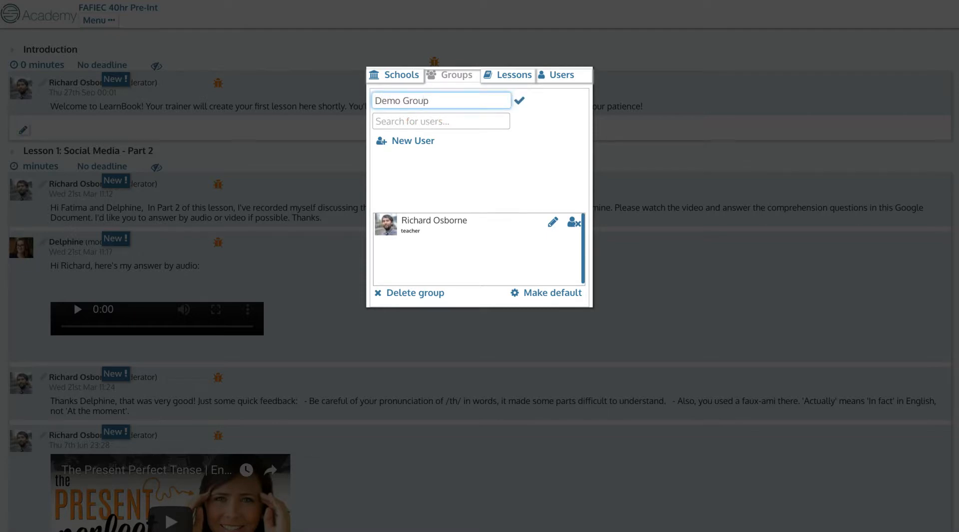
click(519, 100)
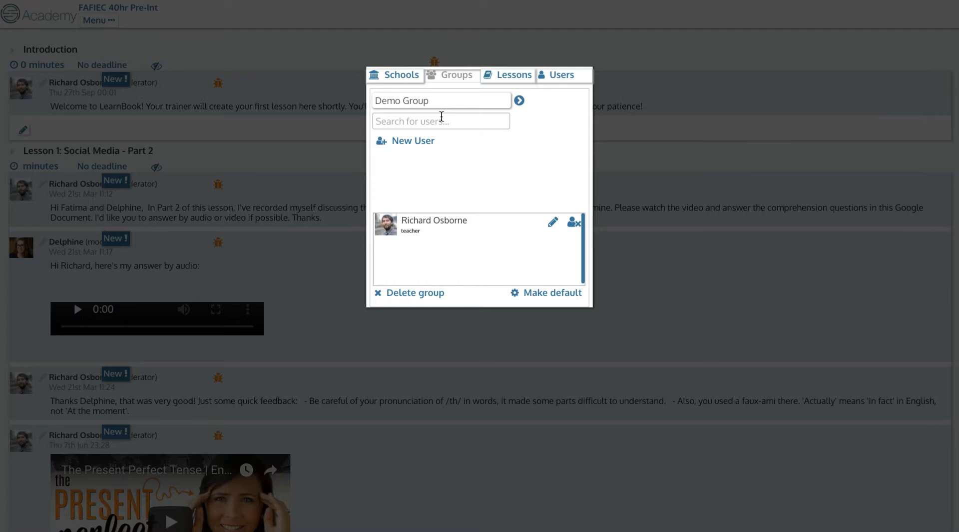
click(411, 122)
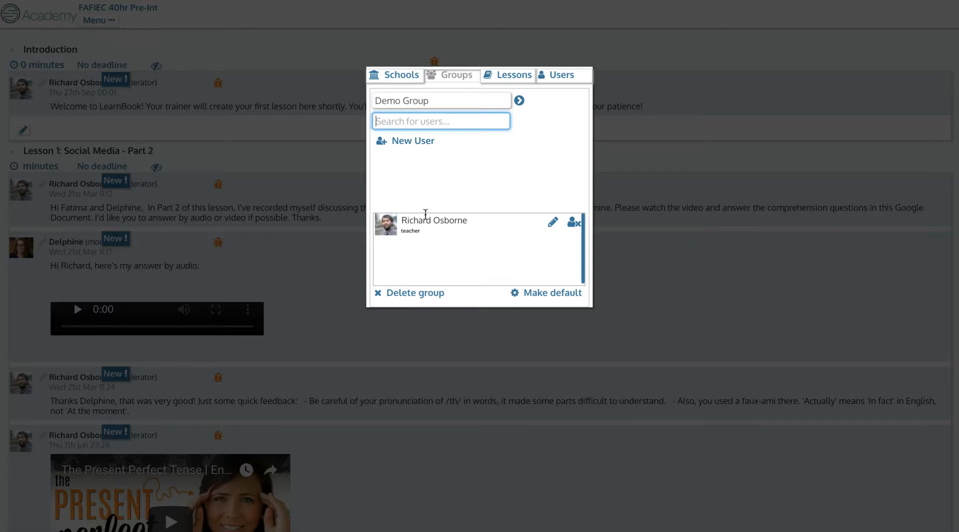
- Create a new student account in Demo Group with the student's name and e-mail address
click(400, 142)
click(425, 155)
text(Mr Dupont)
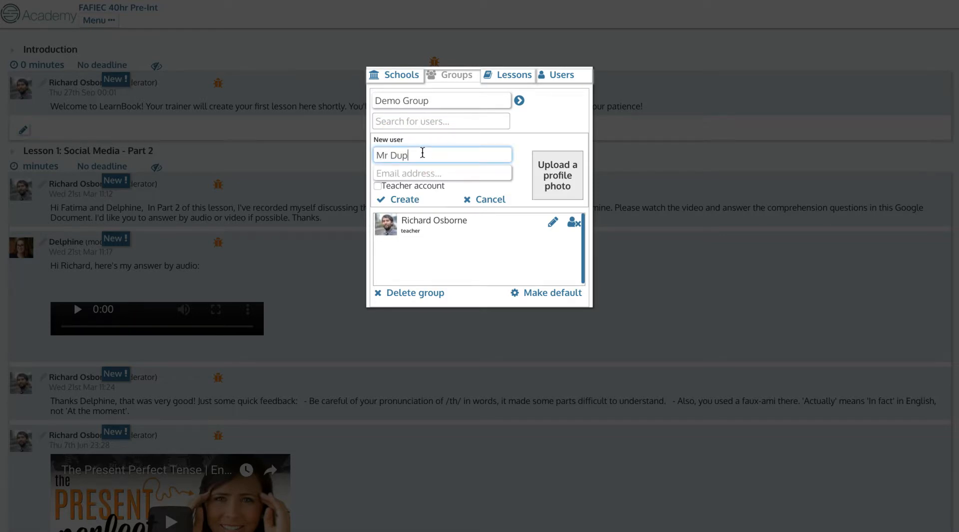
click(449, 172)
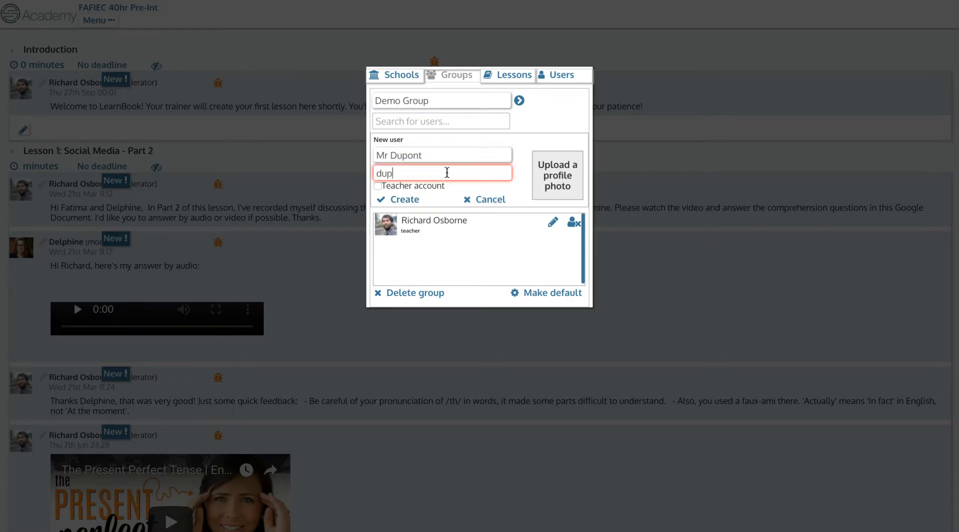
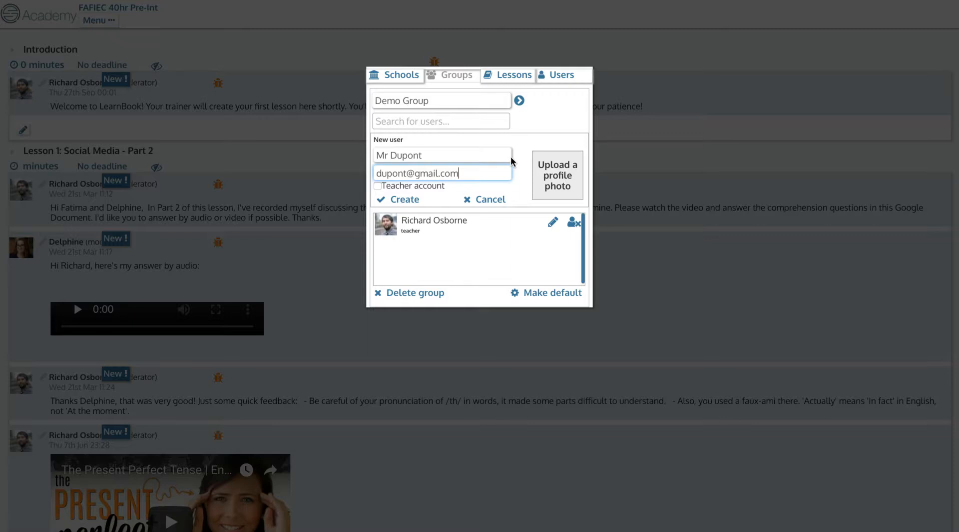
click(404, 201)
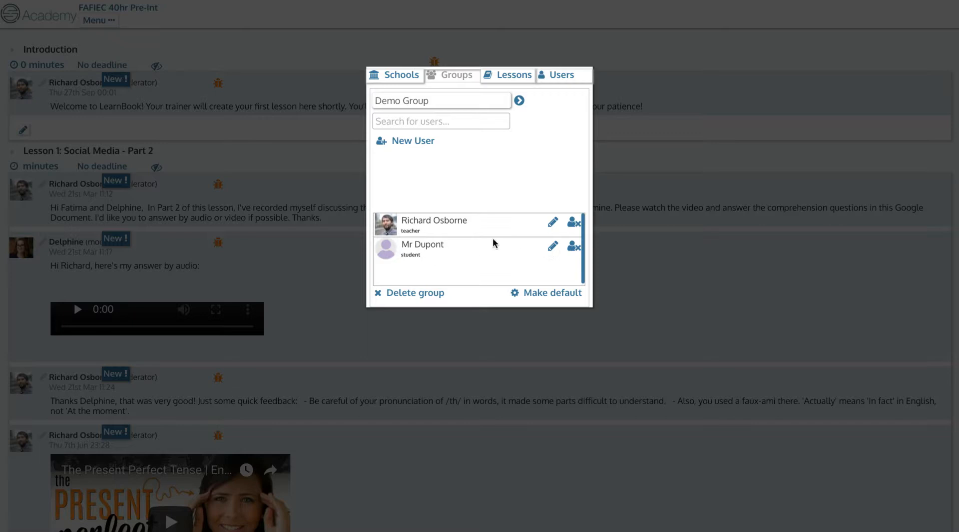
- After viewing the new student's account, go to the groups list and enter Demo Group's course page
click(553, 246)
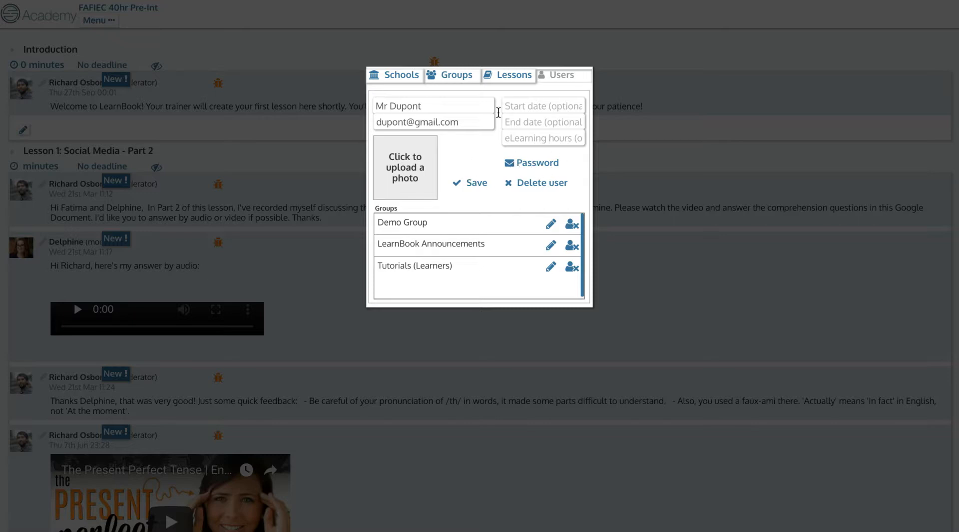
click(453, 79)
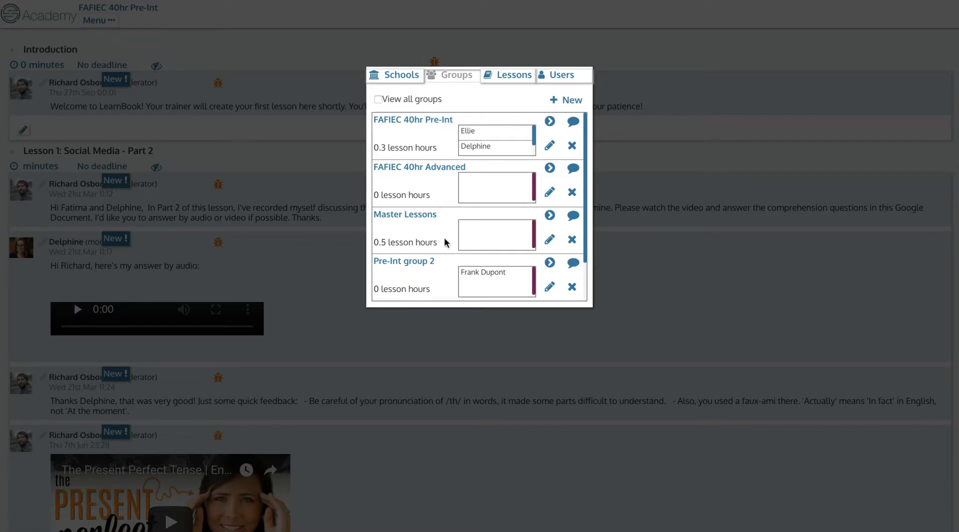
scroll(444, 242, down, 3)
scroll(445, 238, down, 1)
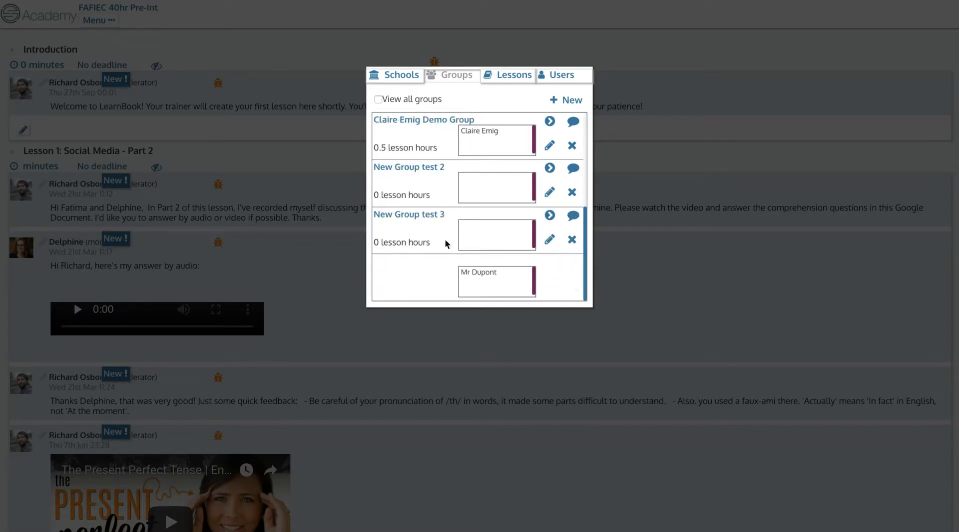
click(549, 262)
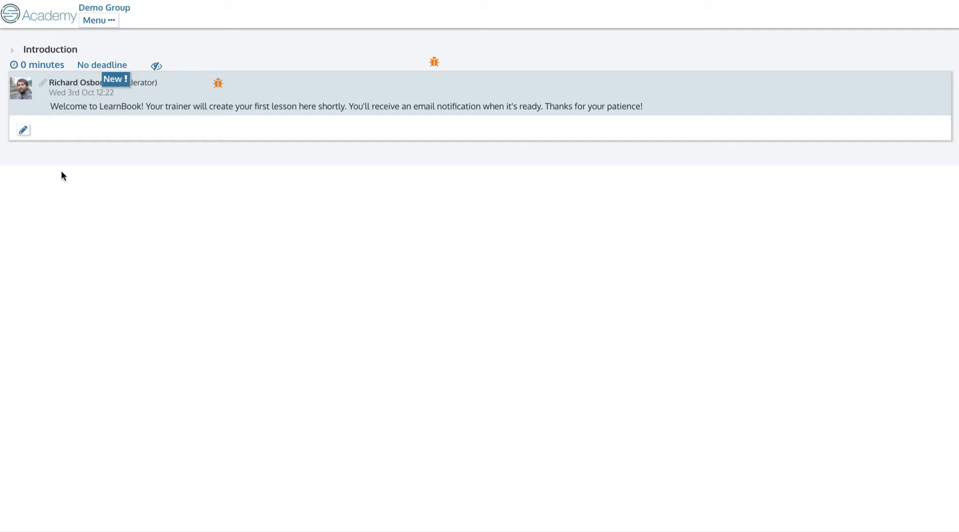
- Hide the Introduction section from learners, then delete it, leaving the Demo Group page empty
click(13, 52)
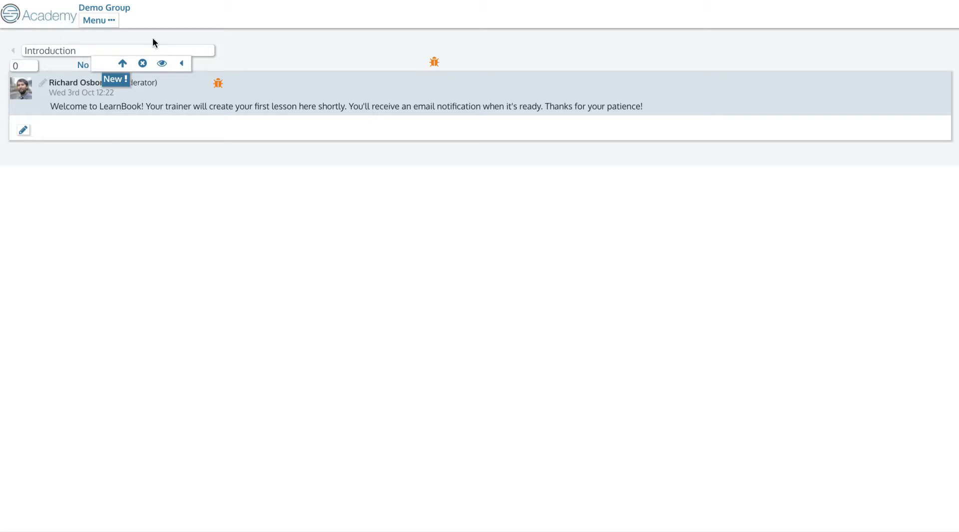
click(162, 64)
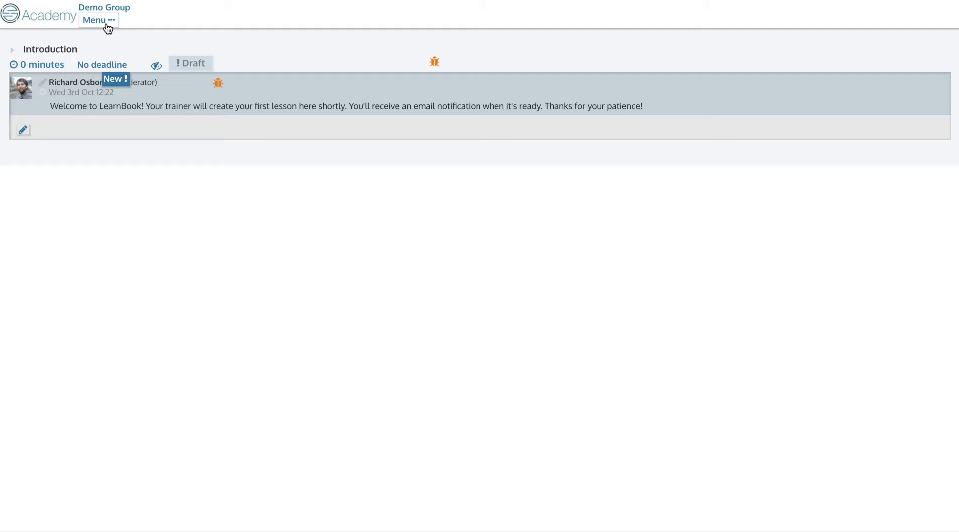
click(12, 51)
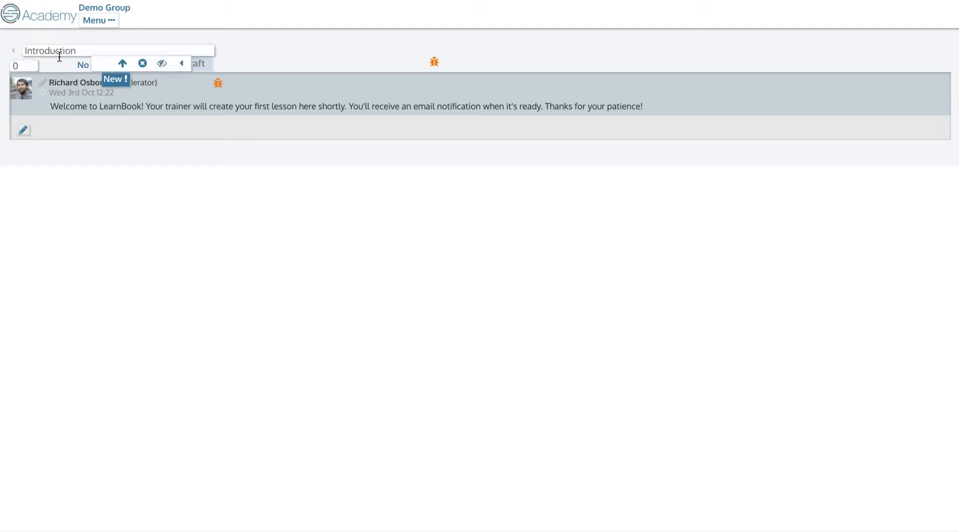
click(142, 64)
click(143, 64)
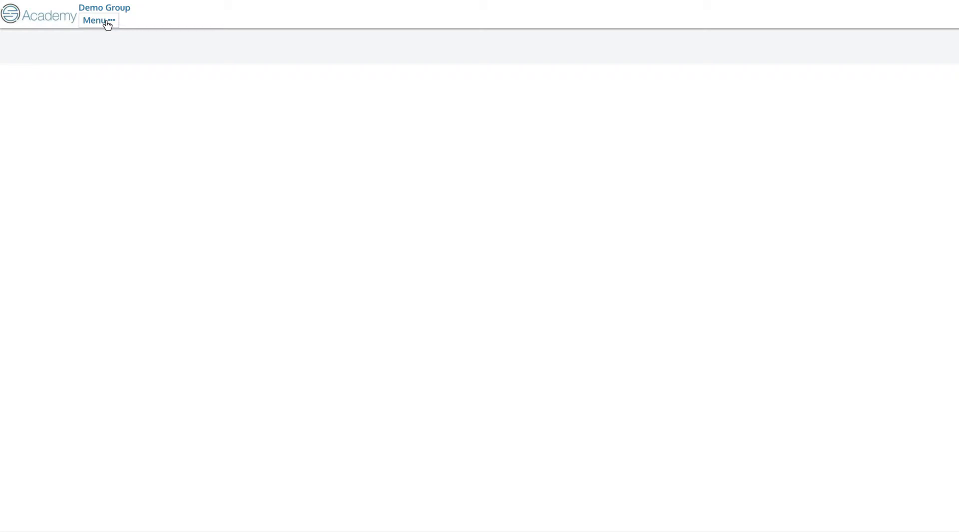
- Add a lesson titled 'Lesson 1 Part 1' with a 20-minute minimum study time
click(107, 25)
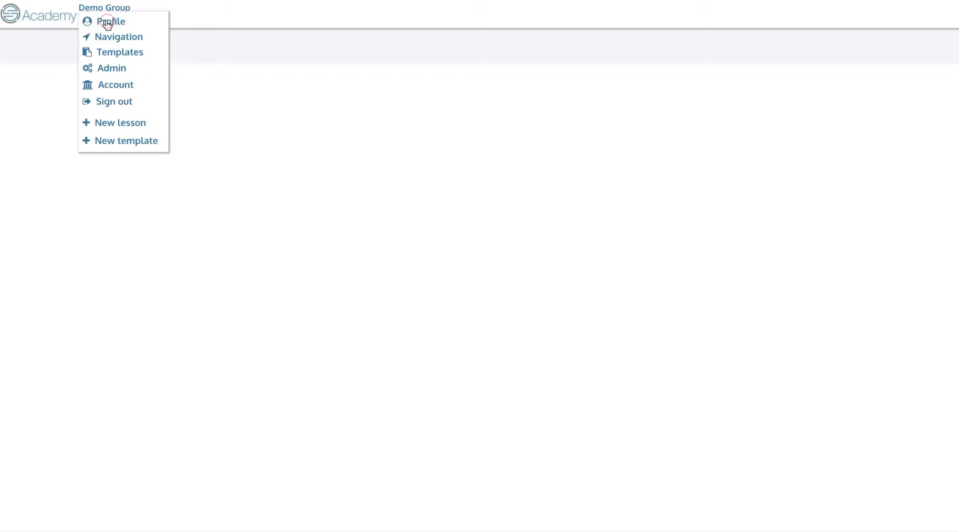
click(125, 125)
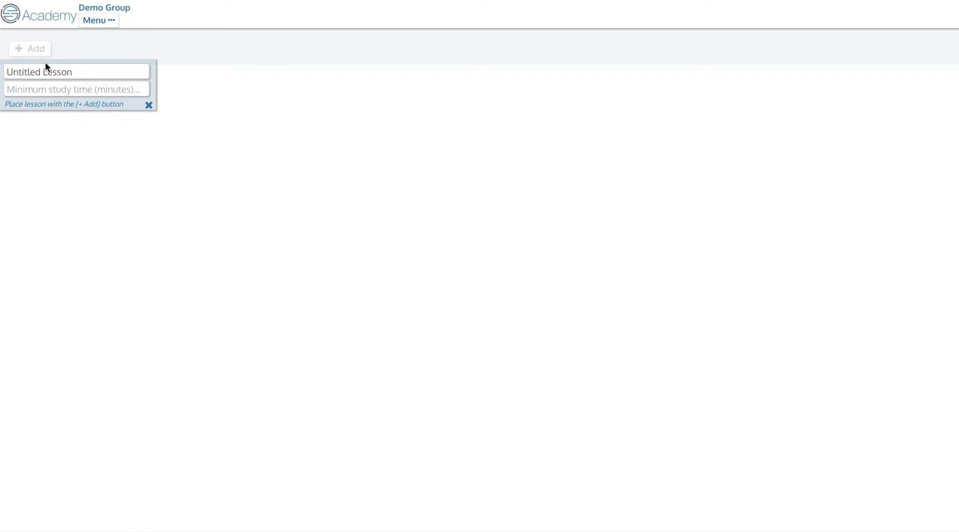
triple_click(59, 70)
text(Les)
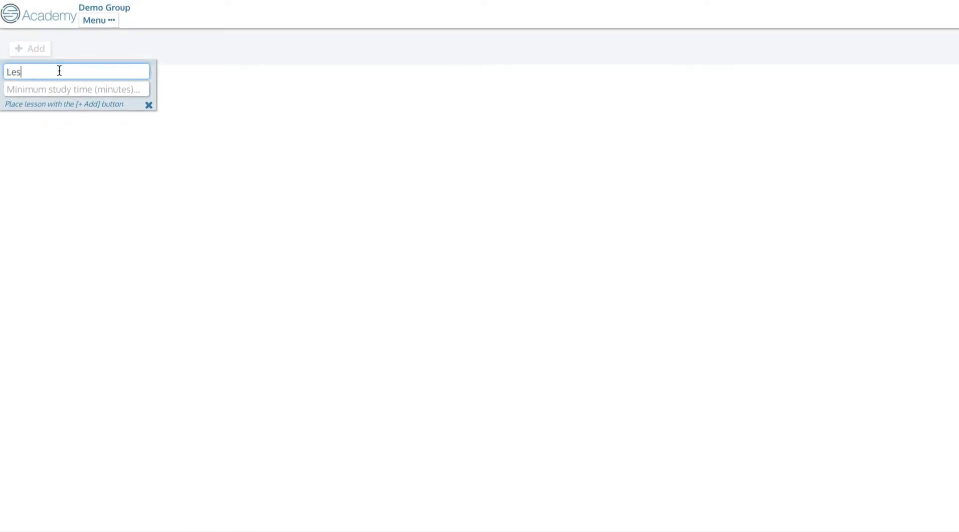
text(son 1 Part 1)
click(91, 89)
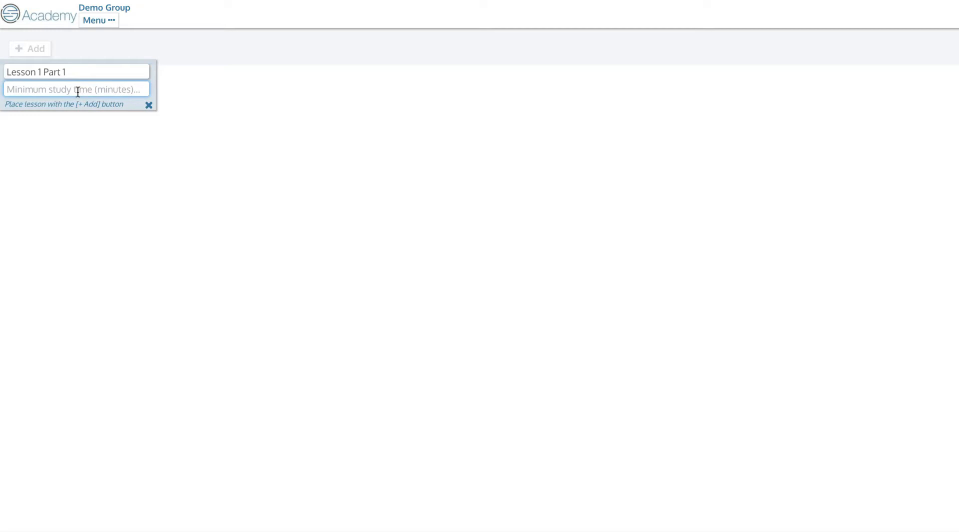
text(60)
key(BackSpace)
key(BackSpace)
text(20)
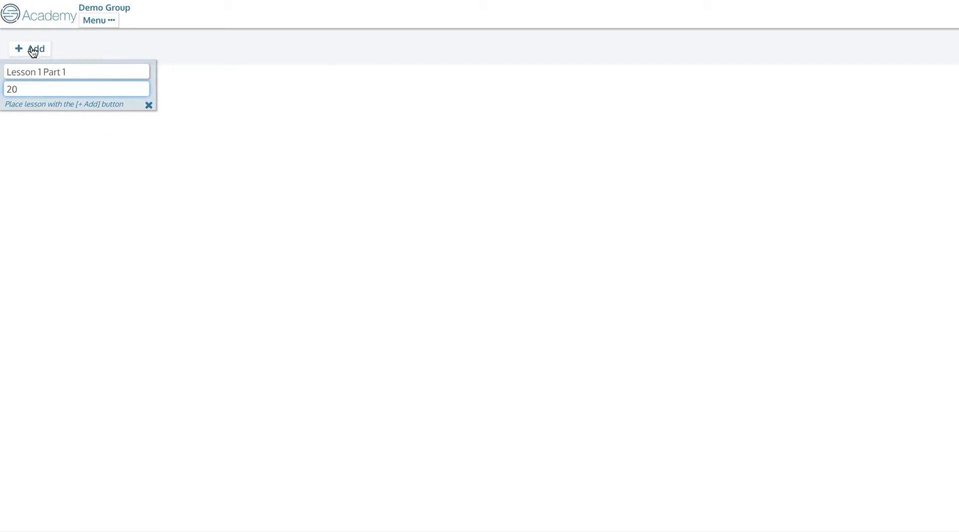
click(35, 50)
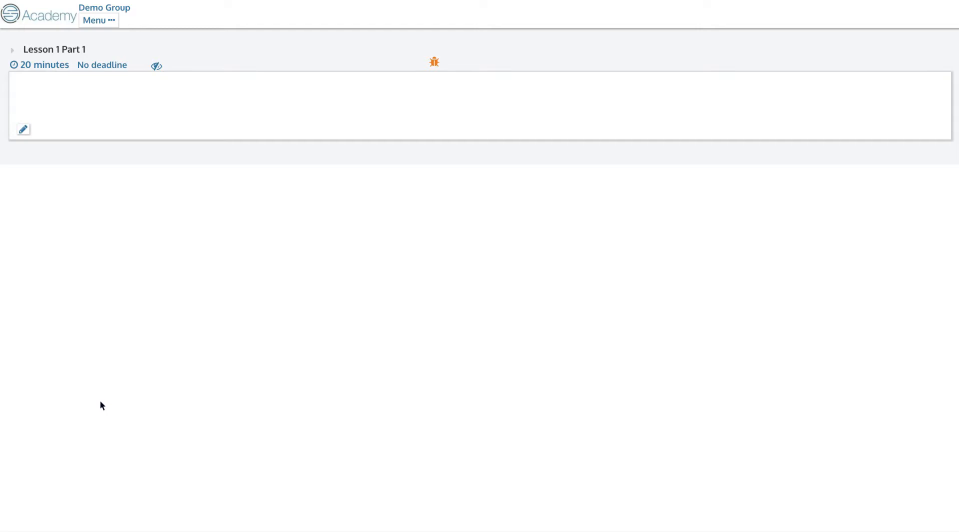
click(107, 22)
click(115, 124)
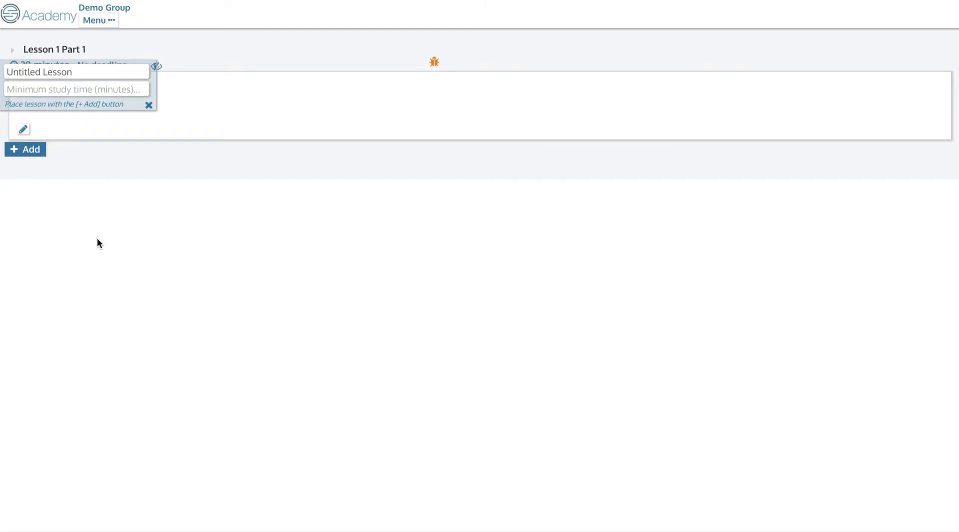
click(148, 105)
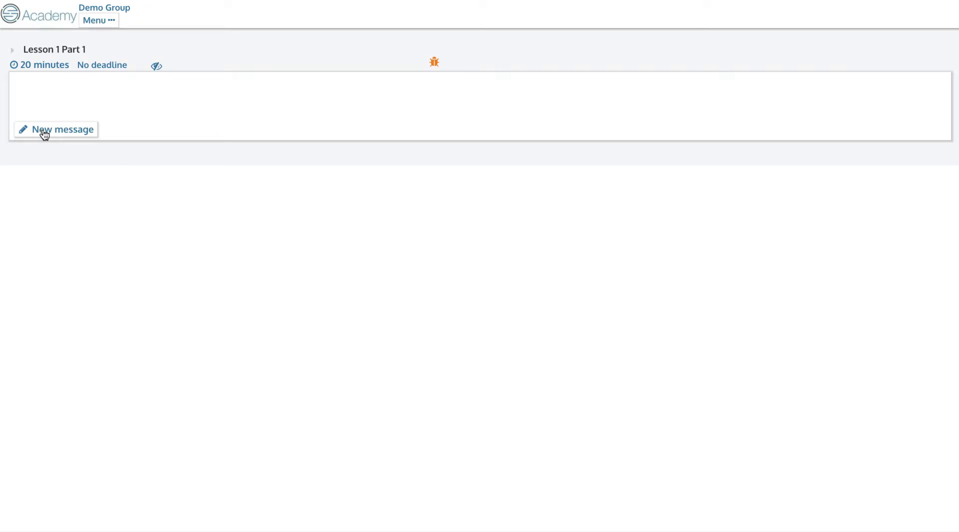
- Write a new message: 'Watch this video of me presenting myself and try to guess which fact is a lie:'
click(44, 132)
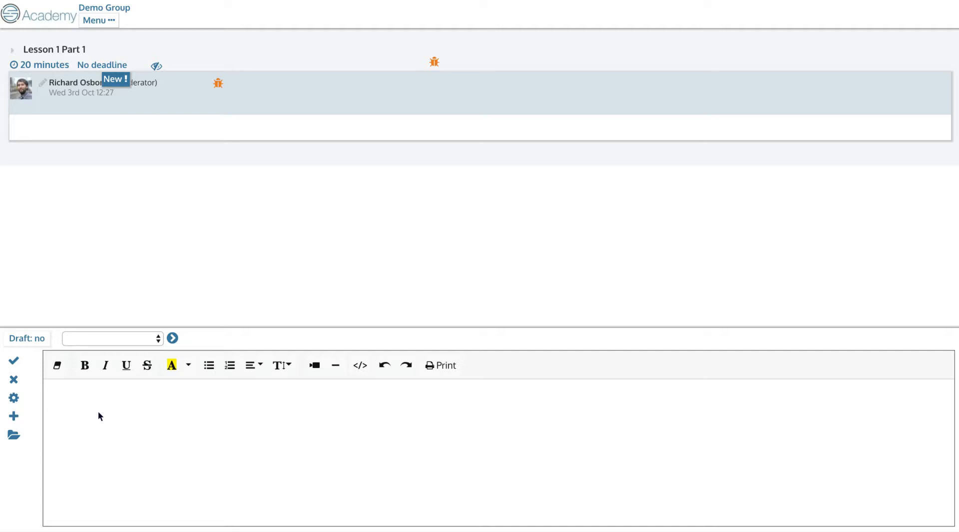
text(Watch this video of me)
text(senting)
key(BackSpace)
key(BackSpace)
key(BackSpace)
key(BackSpace)
key(BackSpace)
key(BackSpace)
key(BackSpace)
text(sentin)
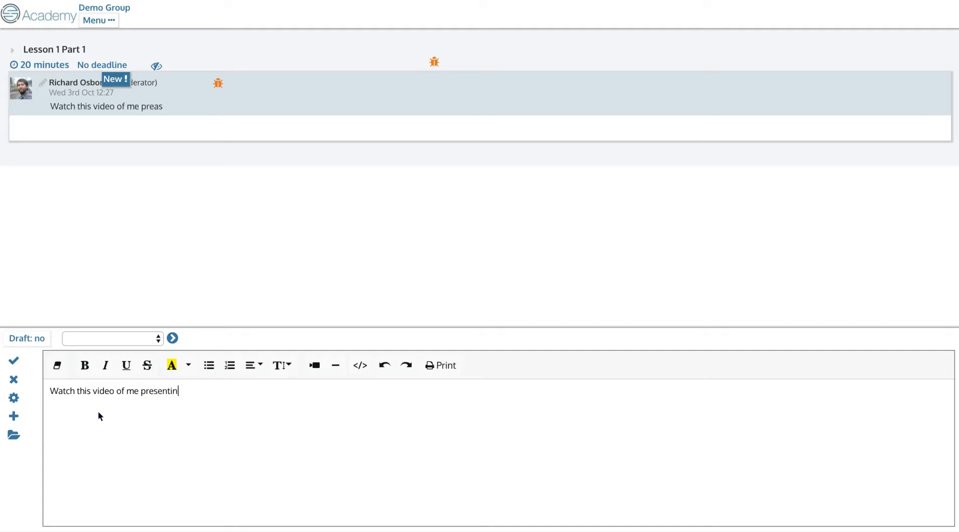
text(g myself and try to find out which)
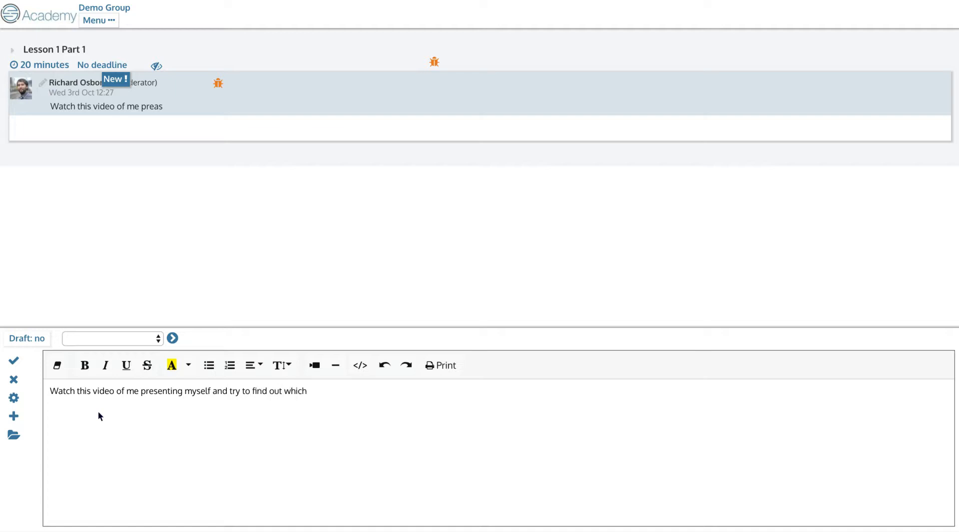
drag(281, 390, 252, 390)
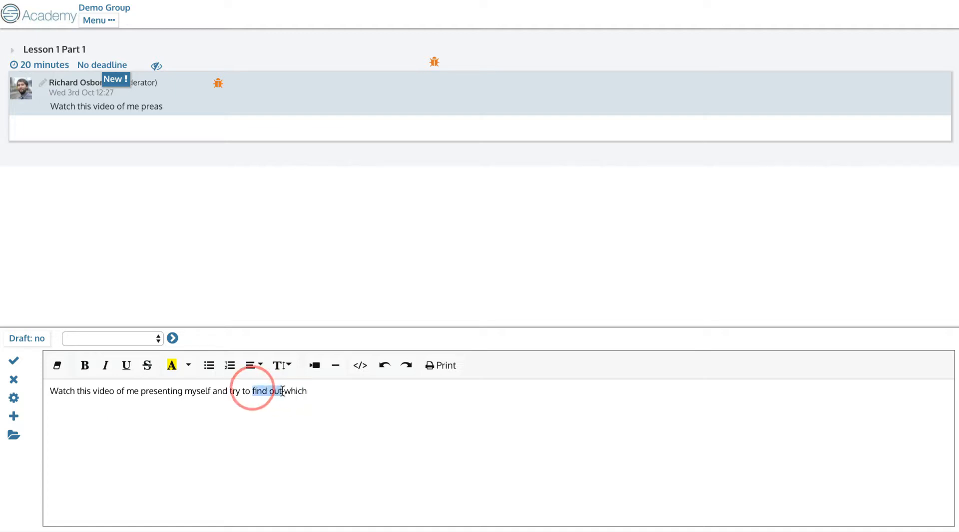
text(guess)
click(348, 392)
text(fact is a lie:)
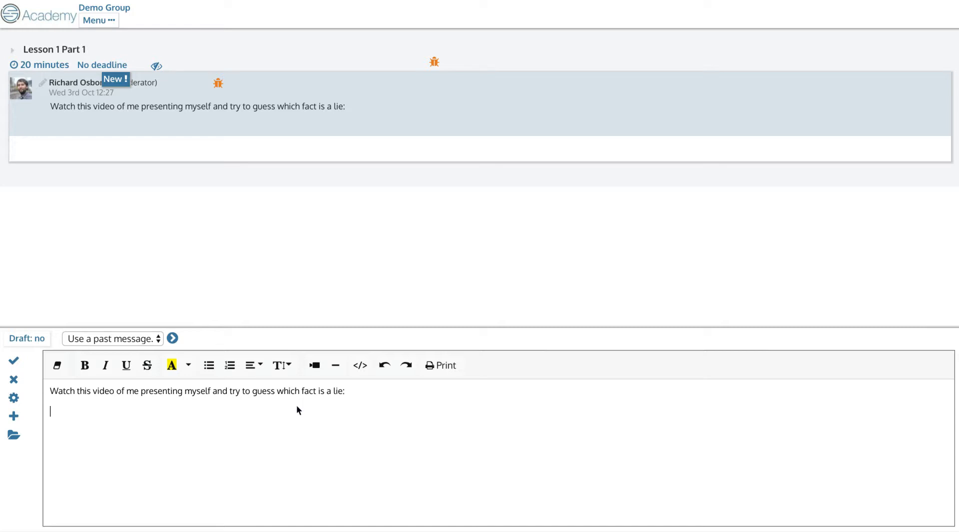
- Record a webcam video with the Pipe recorder and embed it below the message text
click(11, 419)
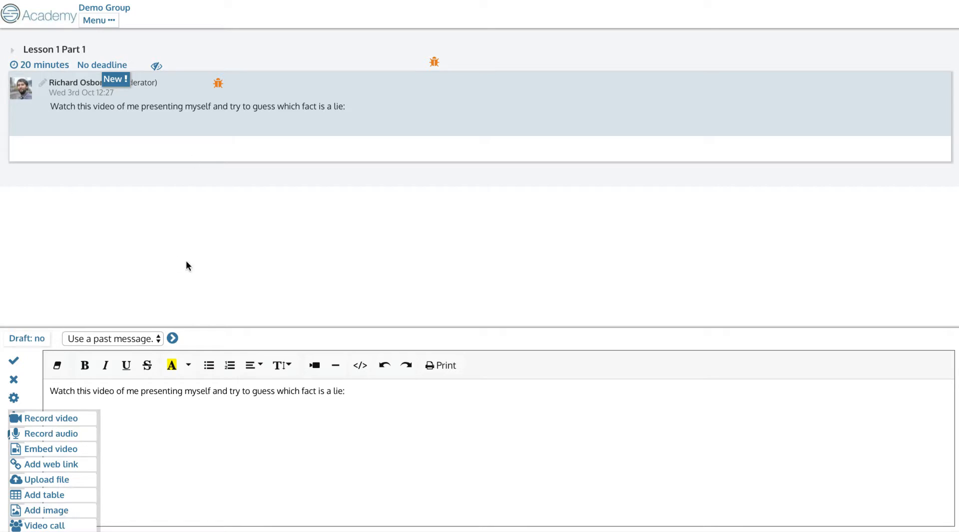
click(51, 419)
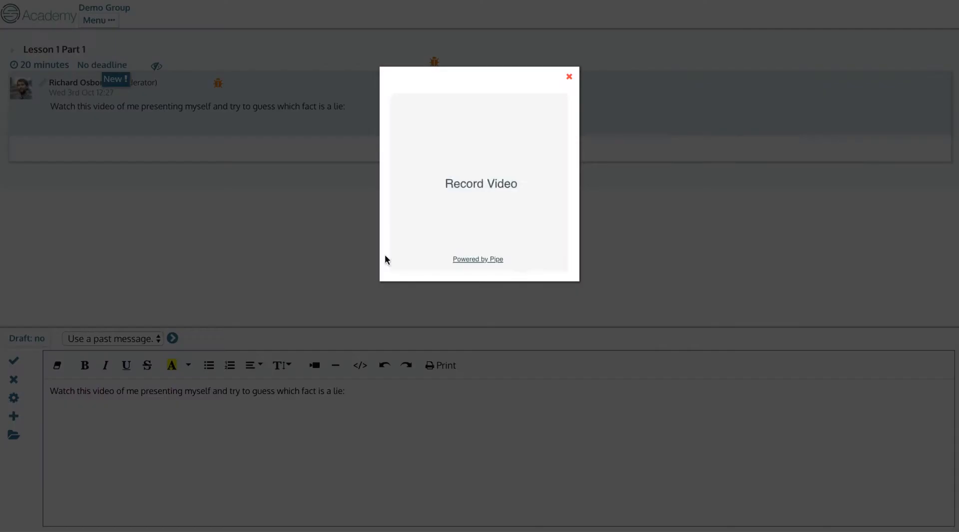
click(478, 190)
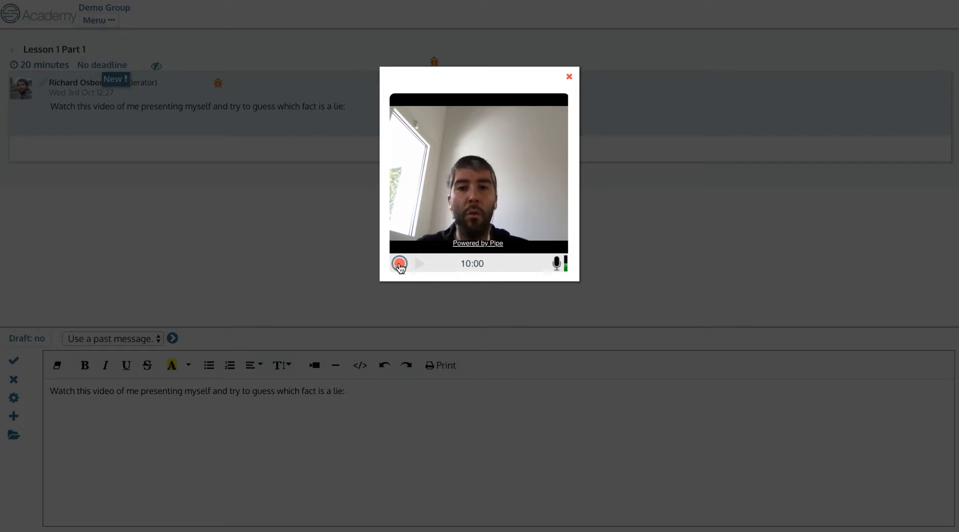
click(400, 265)
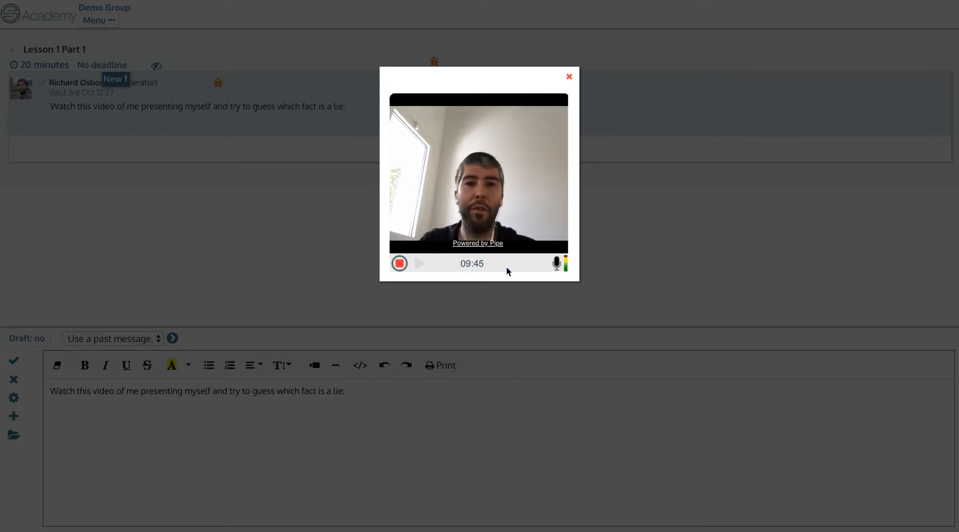
click(399, 263)
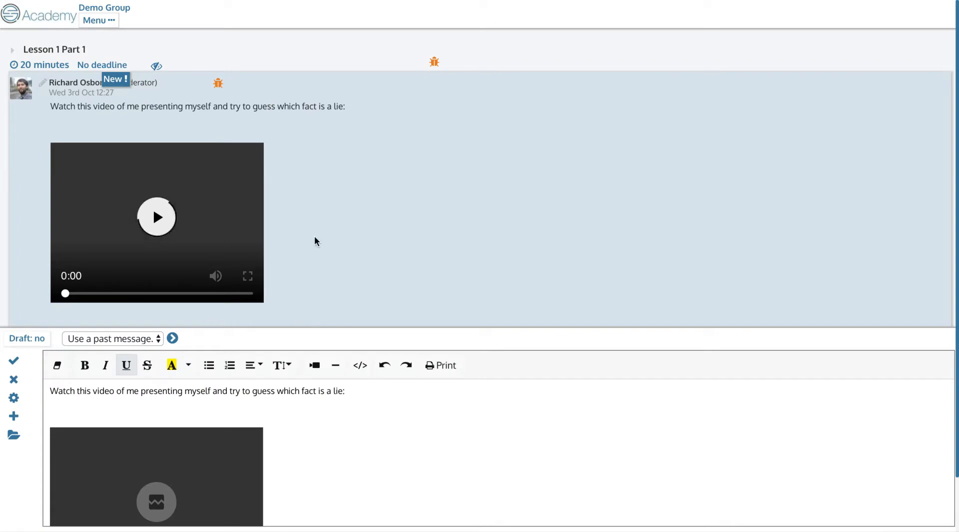
- Remove the blank line above the text, save the post, and discard an unwanted extra message
scroll(300, 265, down, 2)
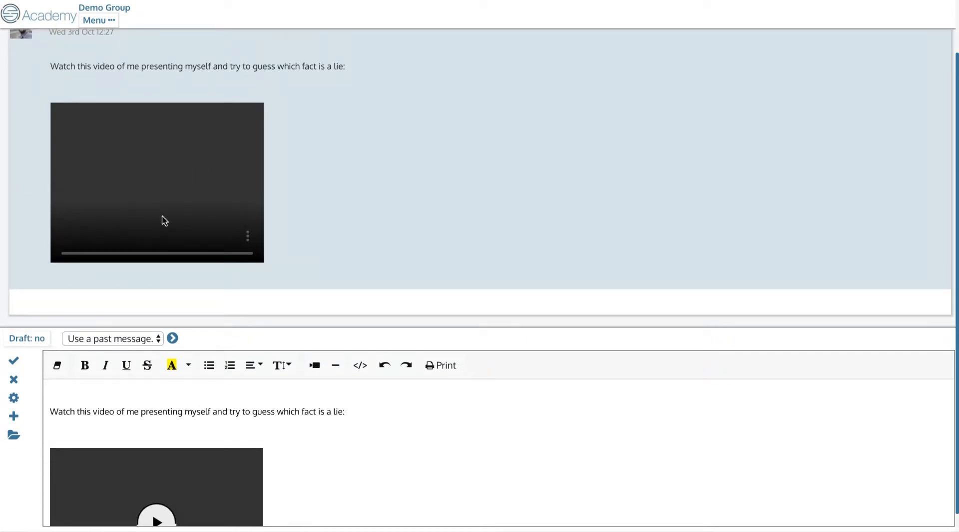
scroll(347, 243, up, 2)
scroll(347, 243, down, 2)
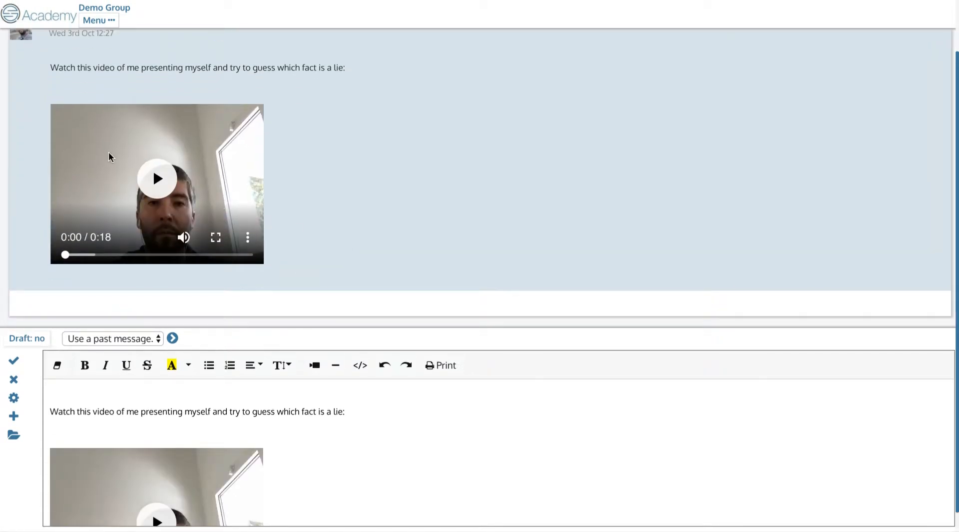
scroll(111, 157, down, 1)
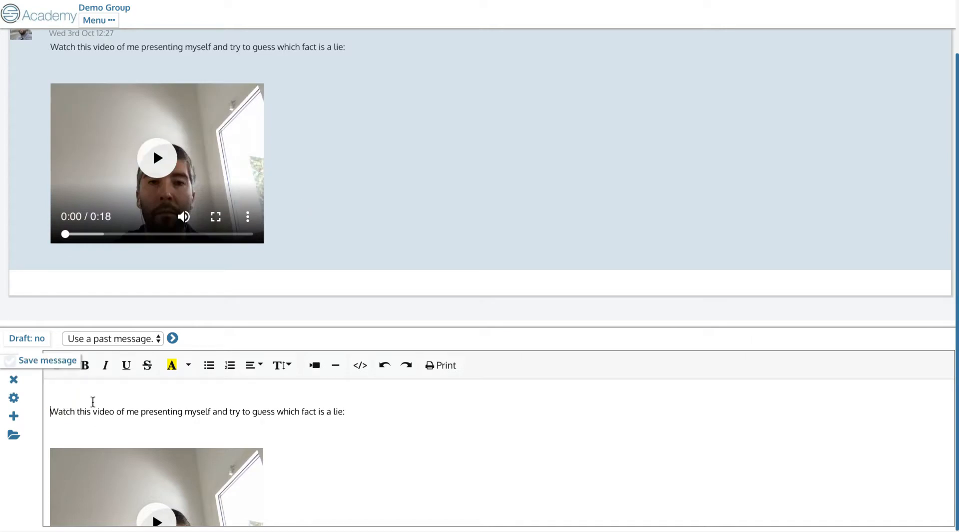
key(BackSpace)
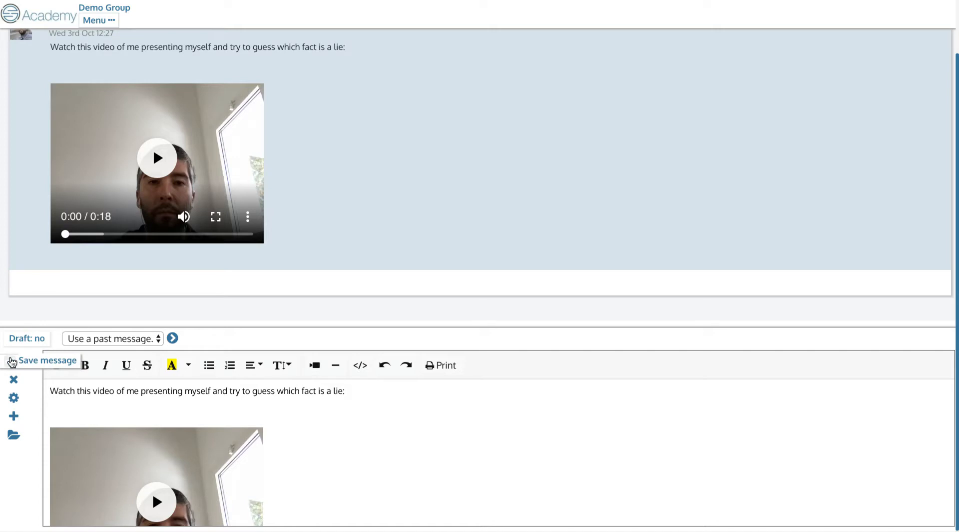
click(15, 364)
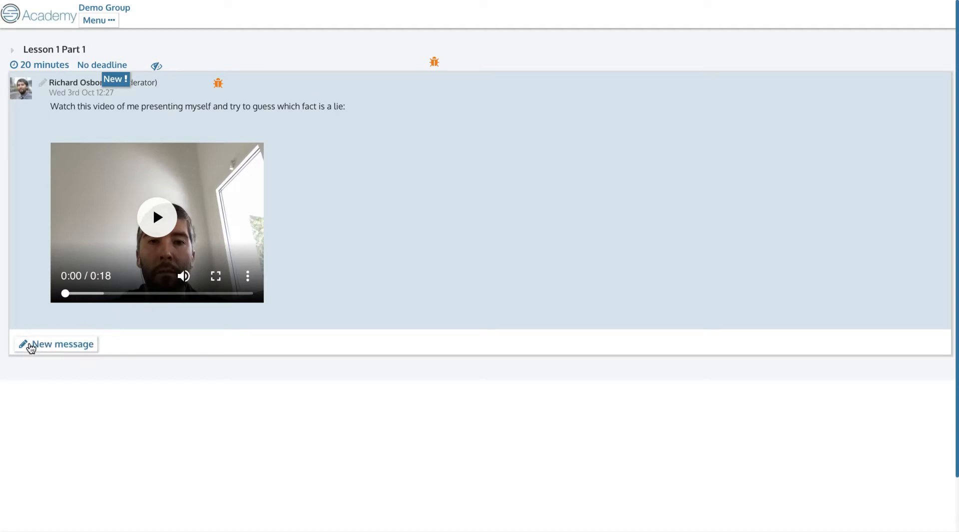
click(30, 345)
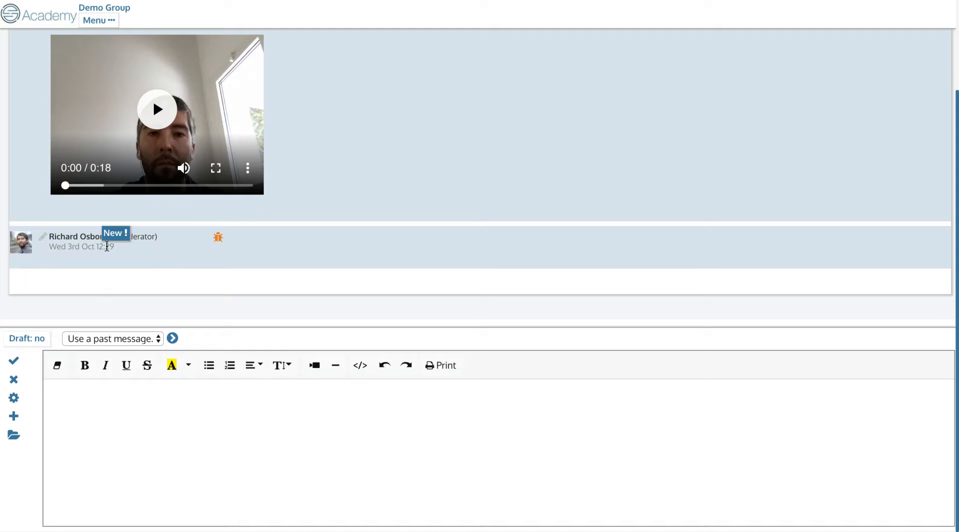
click(13, 379)
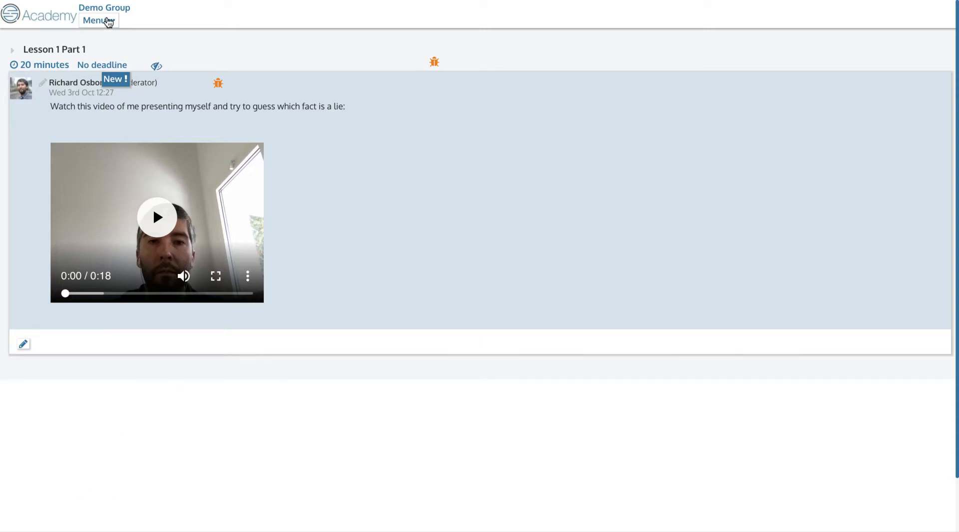
- Add lesson 'Lesson 1 Part 2' with a 20-minute minimum study time and no deadline
click(108, 21)
click(115, 122)
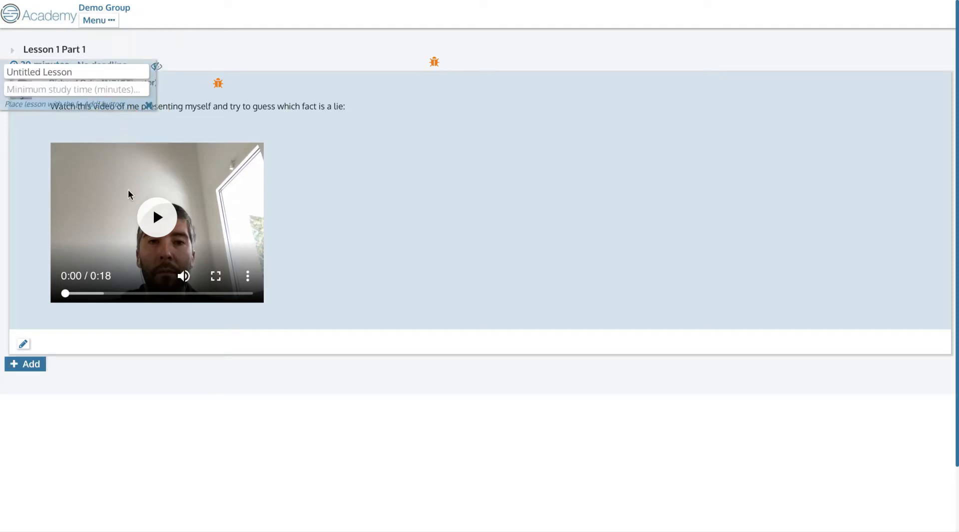
triple_click(76, 70)
text(Lesson 1 Part 2)
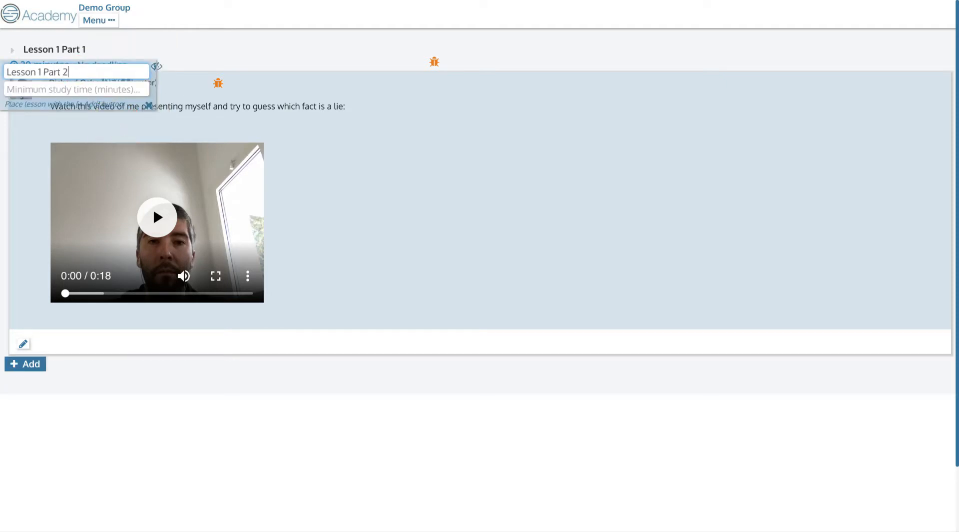
click(57, 91)
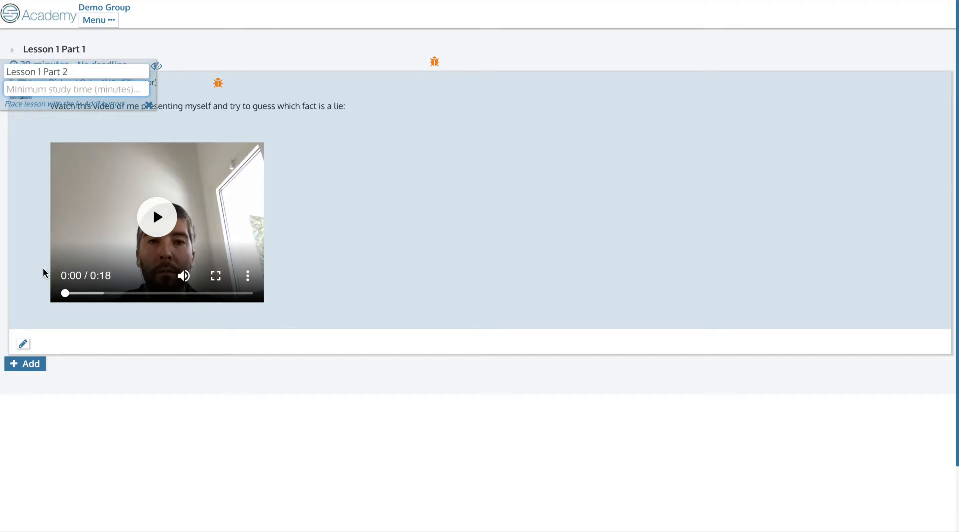
text(20)
click(29, 365)
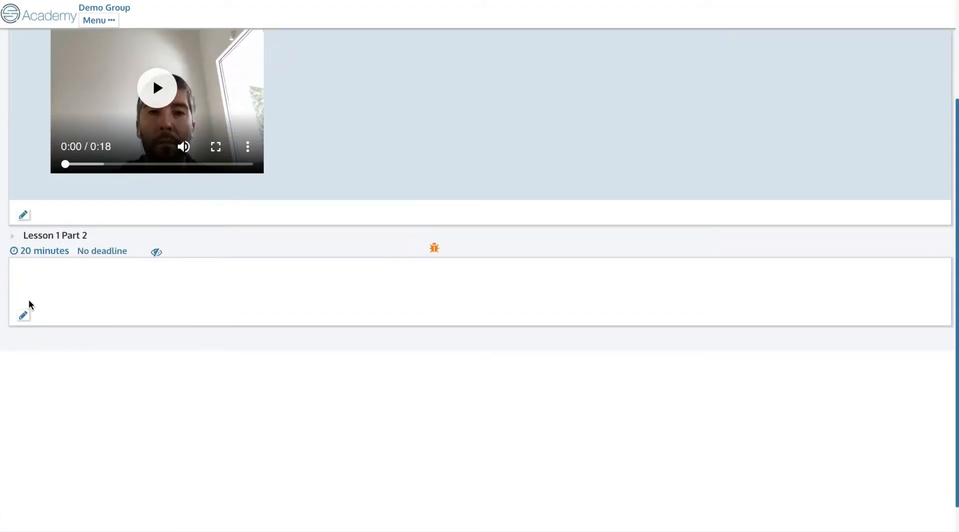
click(28, 315)
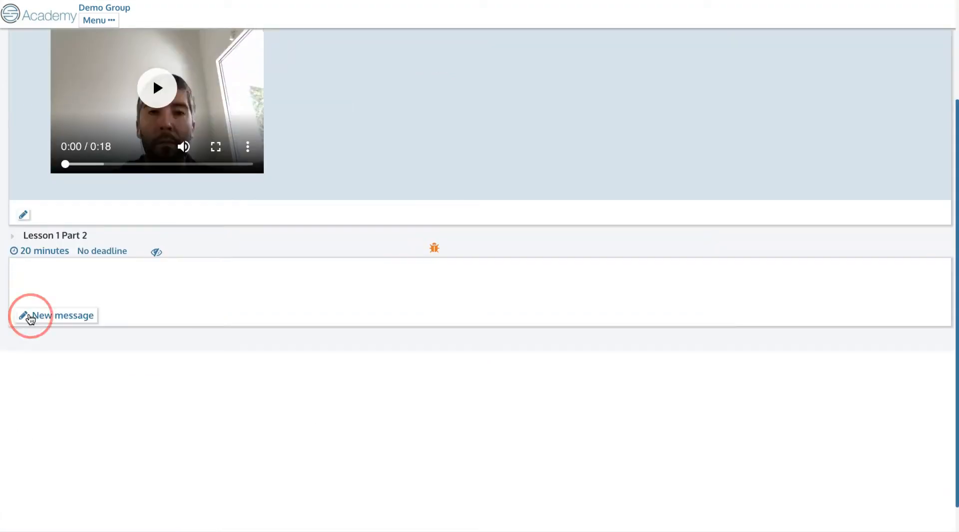
- Write the instruction asking students to record their own video presenting themselves, then begin a bulleted list
click(116, 410)
text(Now that we've studied my video, please record your own vid)
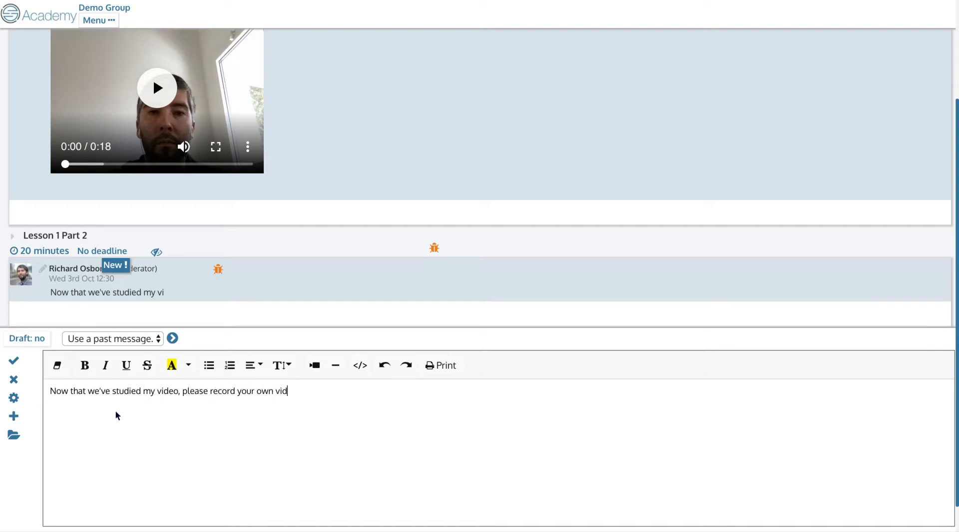
text(eo presenting yourself)
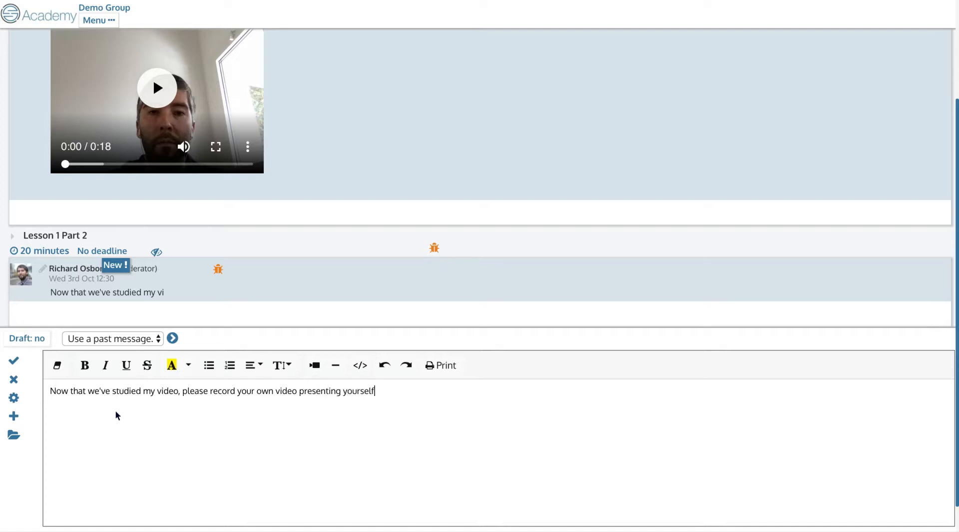
text( including:)
key(Return)
click(209, 364)
- Add bullets 'your family', 'your job', 'your education' and post the message
text(your family)
key(Return)
text(youyr job)
key(BackSpace)
key(BackSpace)
key(BackSpace)
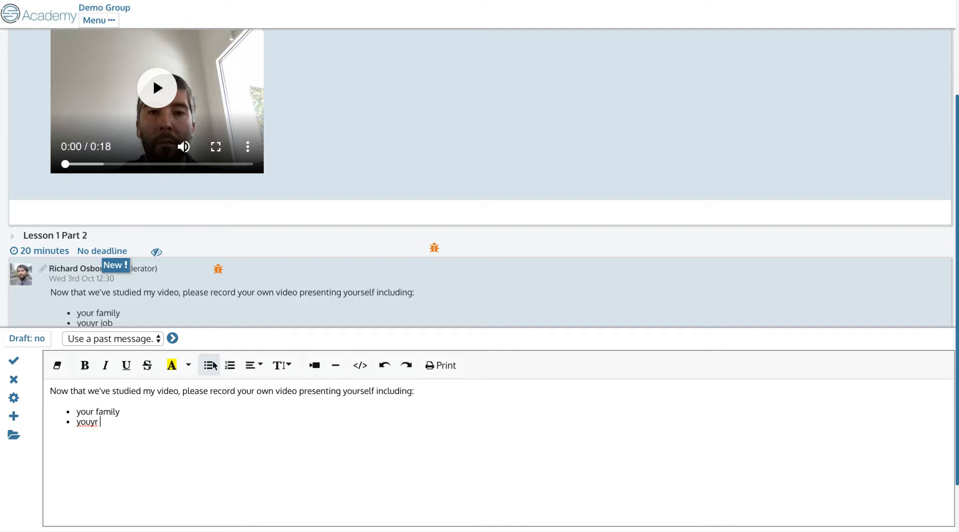
text(job)
key(Return)
text(your education)
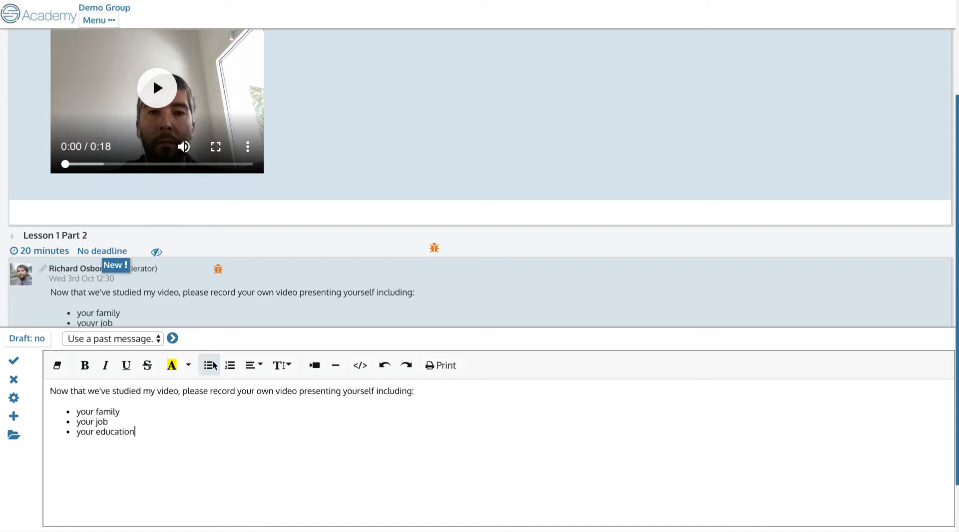
click(14, 361)
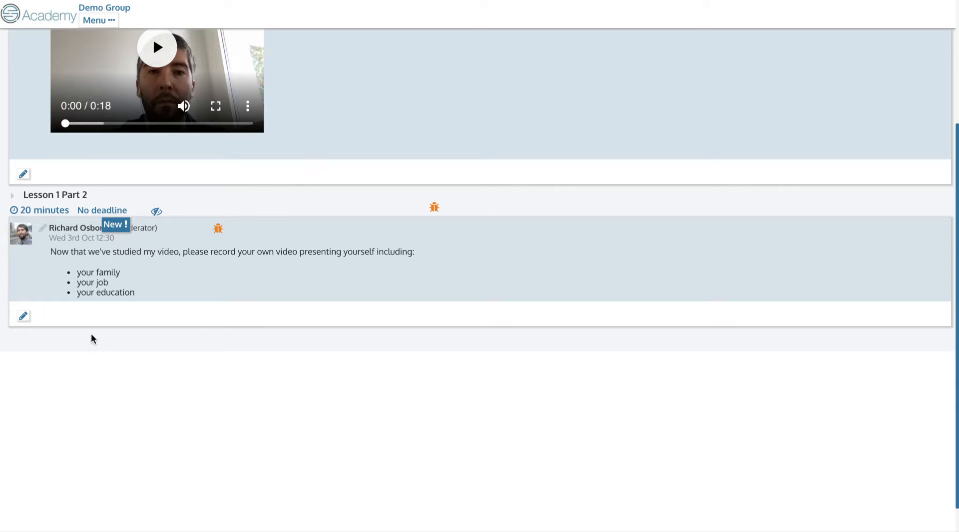
- Scroll the Demo Group page to review Lesson 1 Part 2's bullets: your family, your job, your education
scroll(144, 302, down, 1)
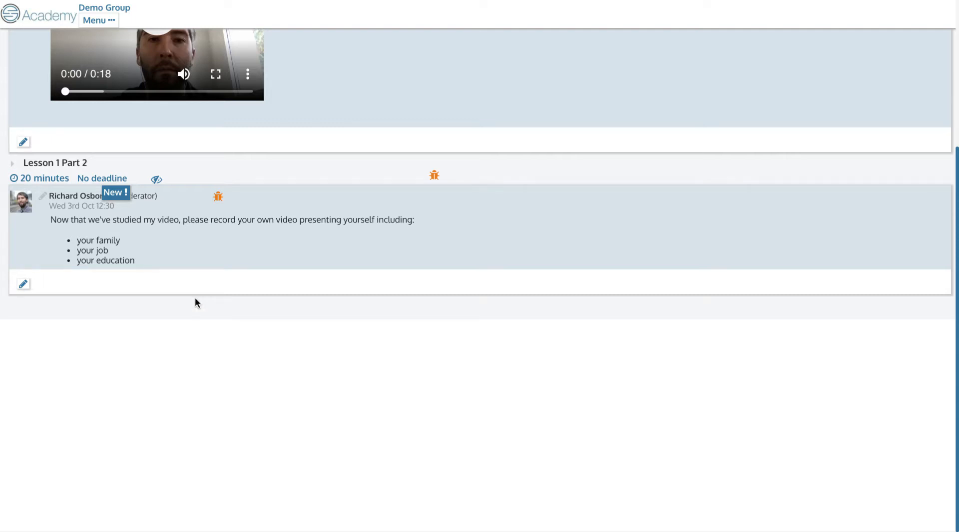
scroll(195, 300, up, 4)
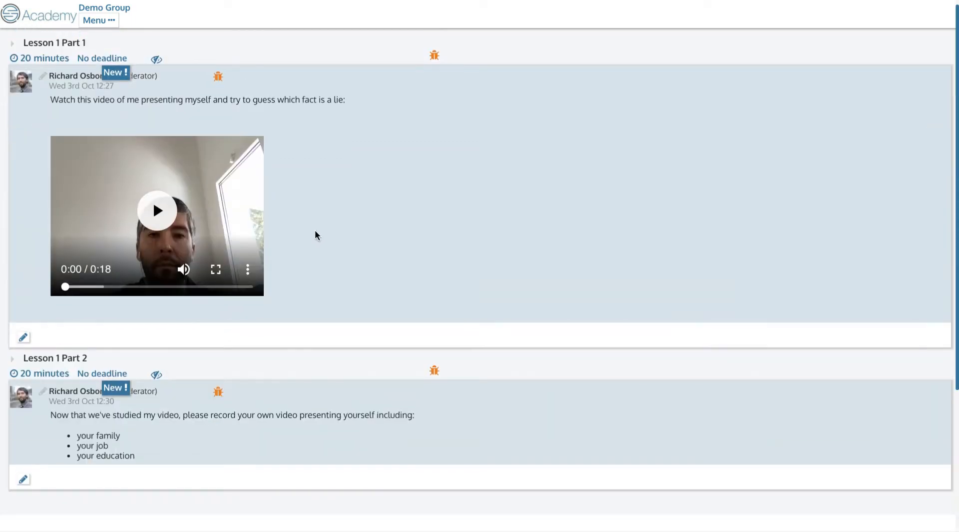
scroll(283, 217, up, 1)
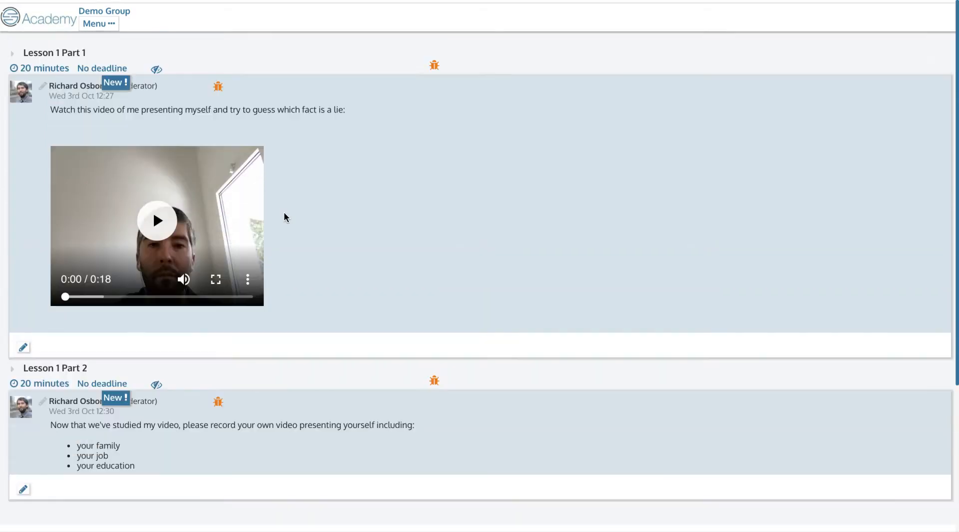
scroll(284, 215, down, 3)
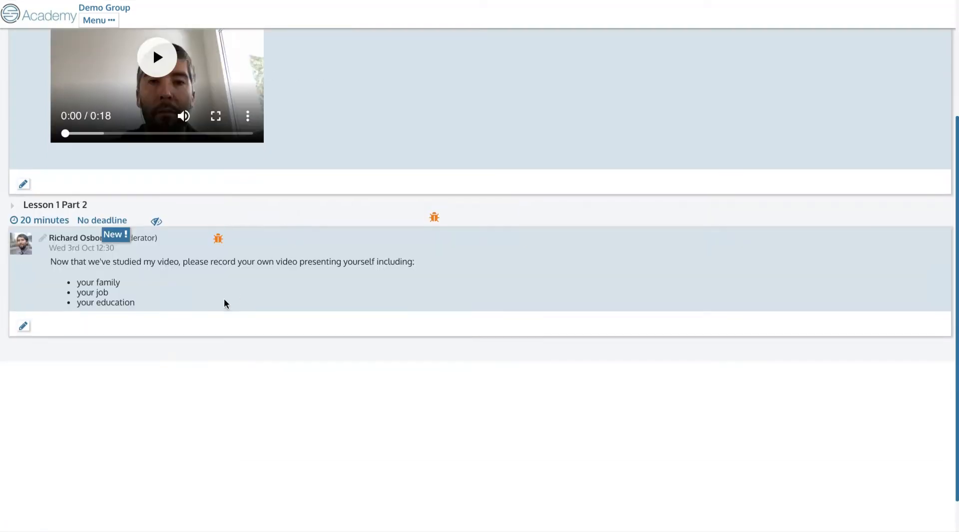
scroll(226, 303, up, 3)
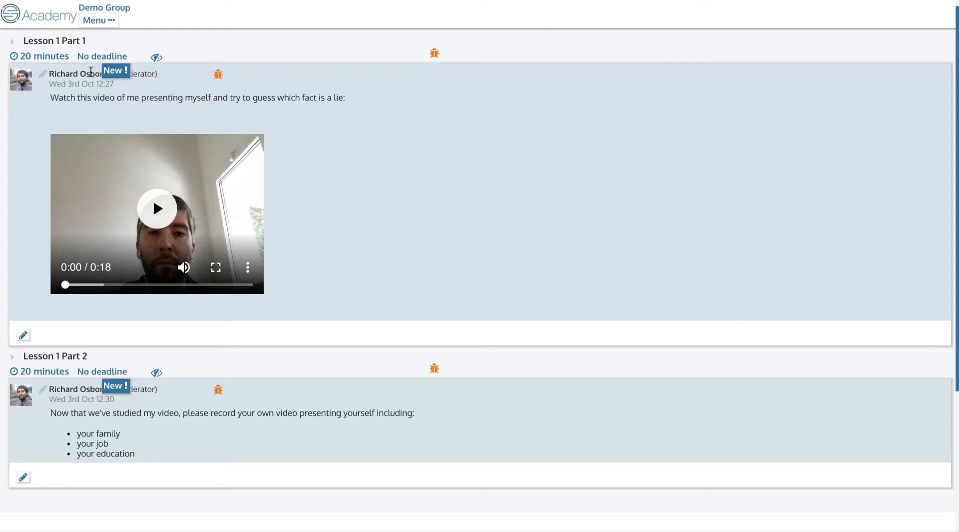
scroll(117, 189, down, 3)
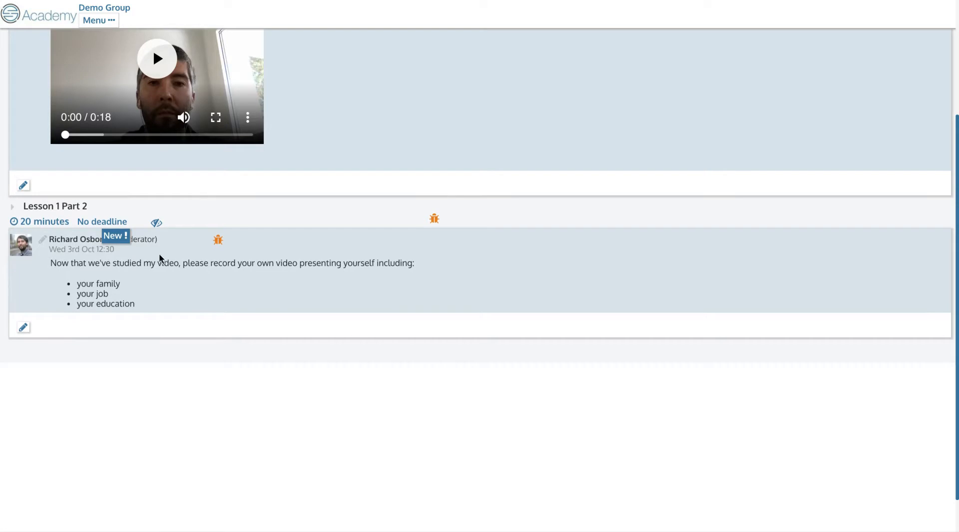
scroll(165, 242, up, 3)
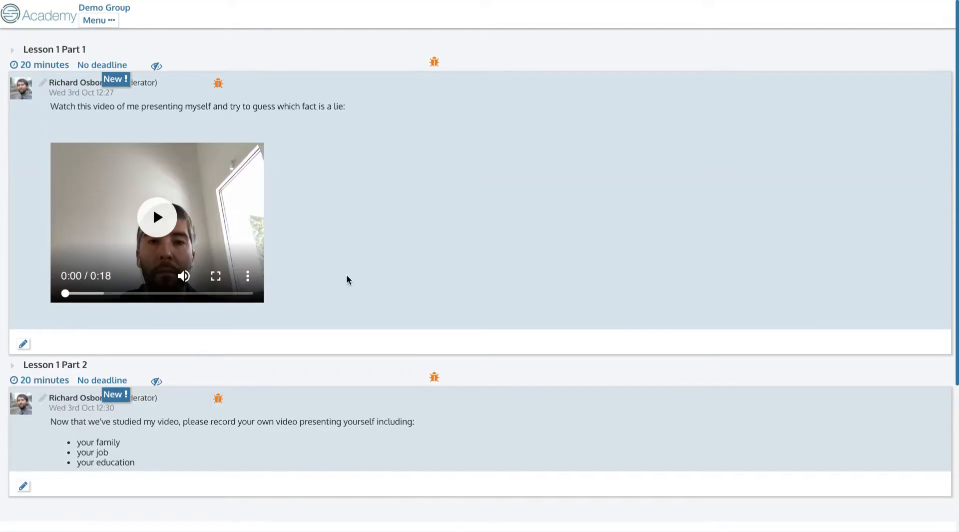
scroll(293, 197, down, 2)
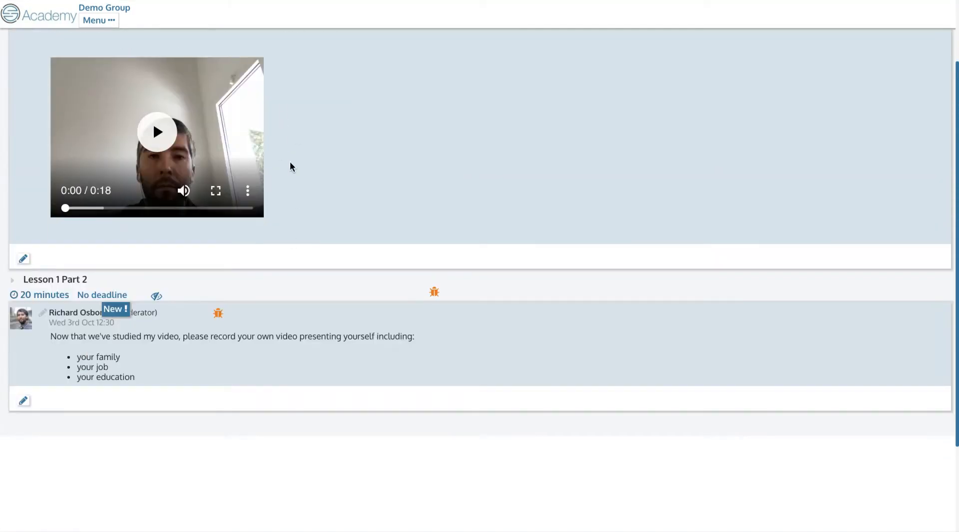
scroll(151, 256, down, 3)
scroll(150, 261, up, 2)
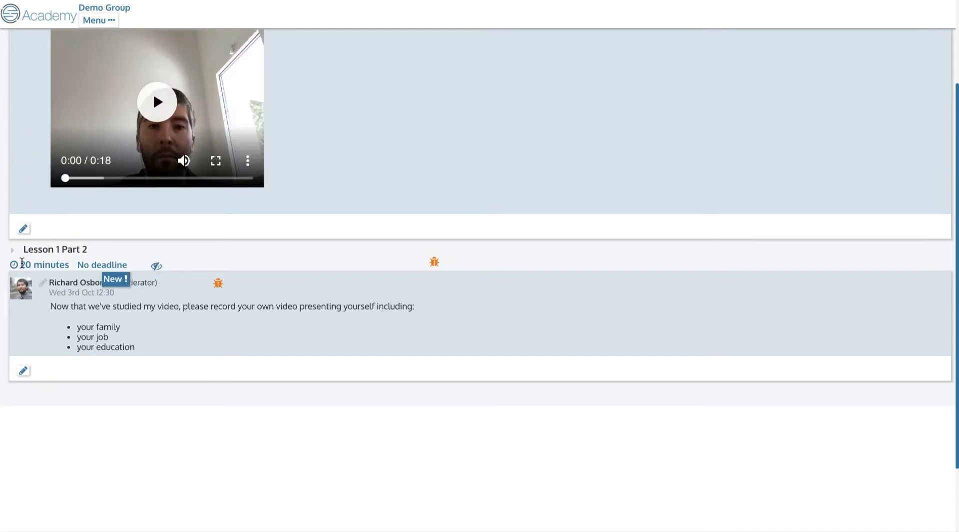
scroll(110, 324, up, 2)
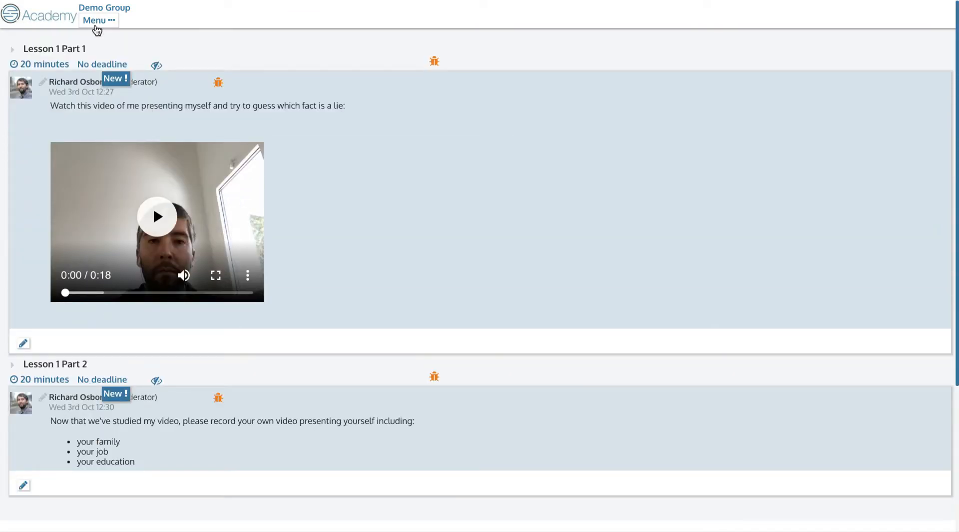
- Jump to Lesson 1 Part 2 from the Lessons list in the Navigation popup
click(97, 30)
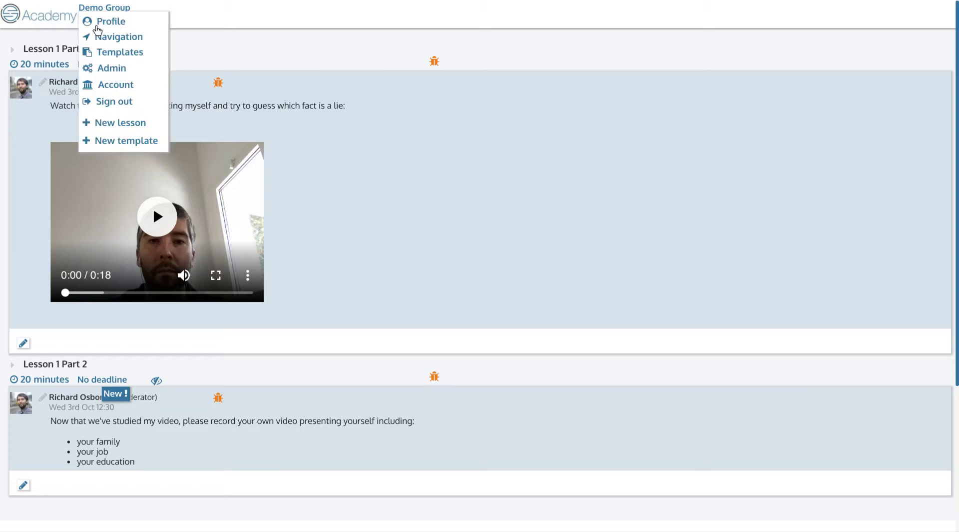
click(124, 38)
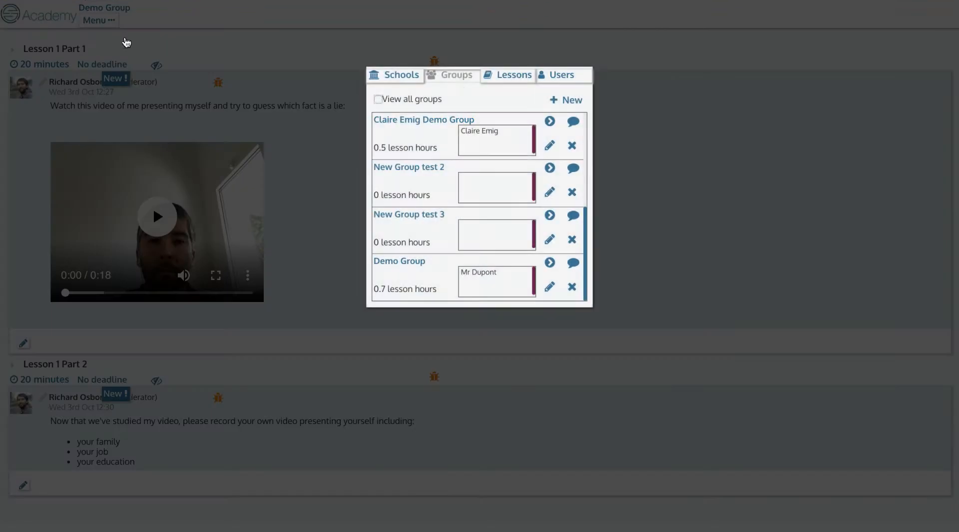
click(508, 77)
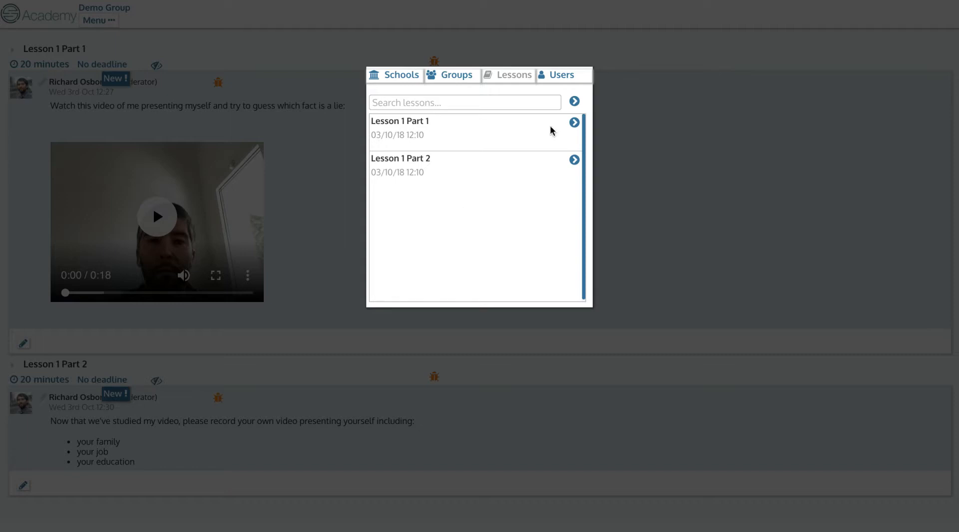
click(575, 160)
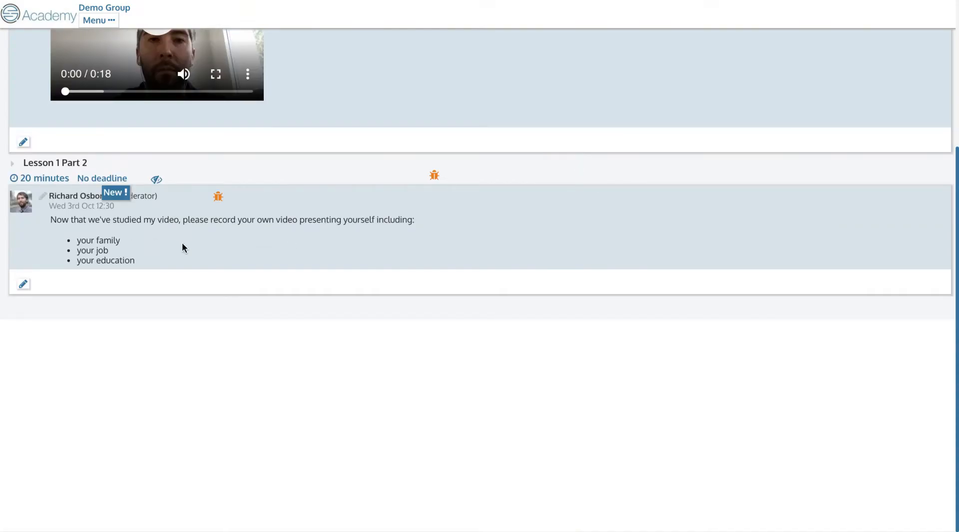
scroll(181, 244, up, 5)
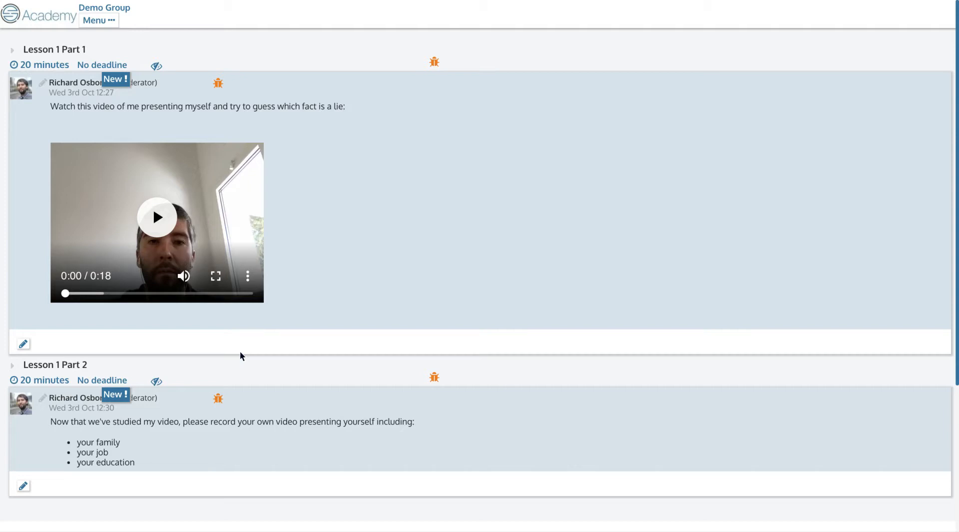
scroll(68, 71, down, 1)
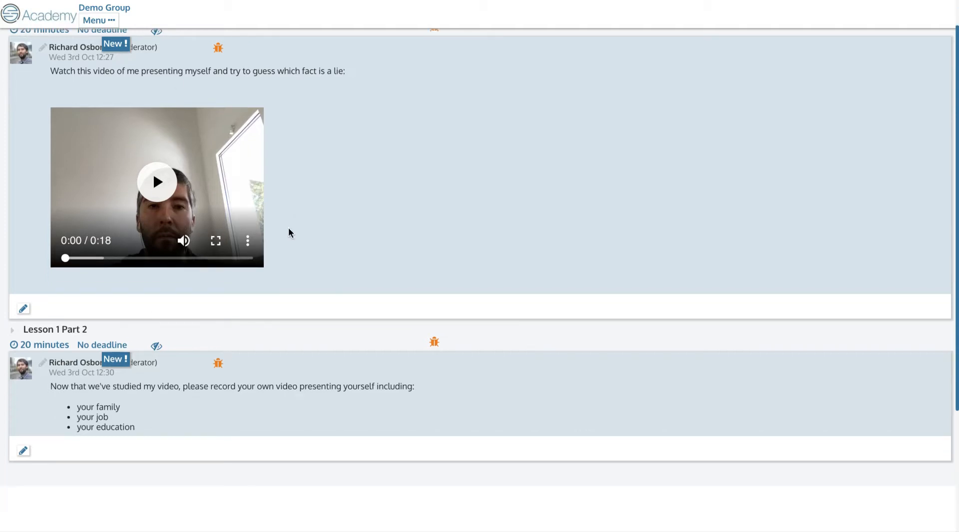
scroll(165, 200, down, 3)
scroll(236, 153, up, 2)
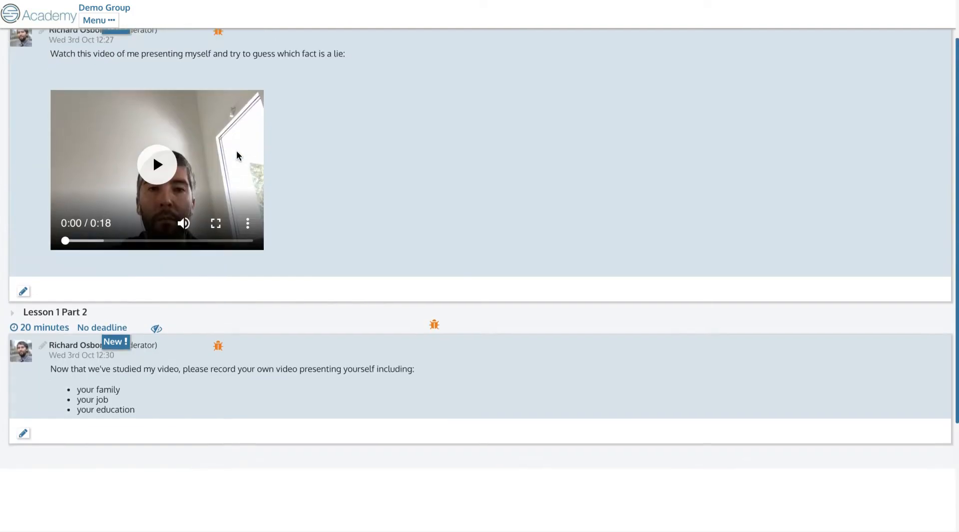
scroll(236, 152, down, 2)
scroll(101, 246, up, 4)
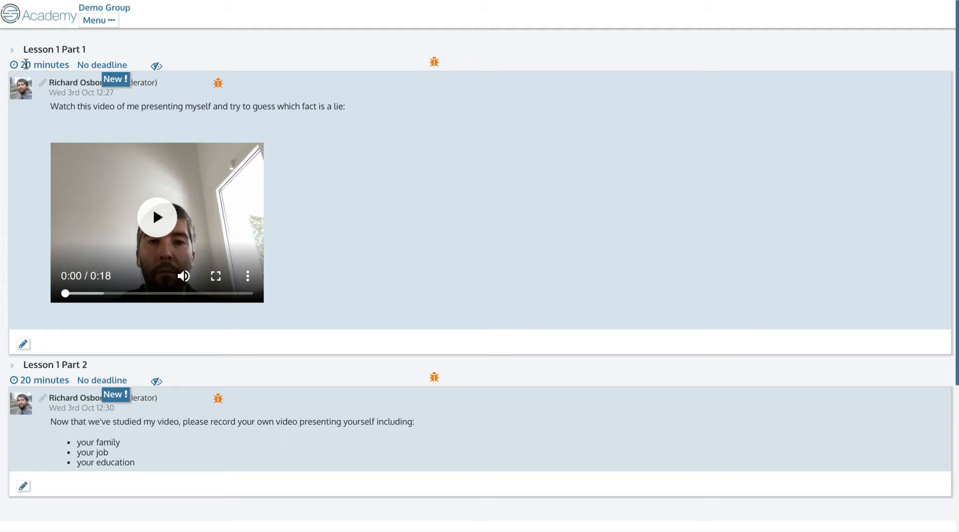
double_click(24, 64)
double_click(50, 64)
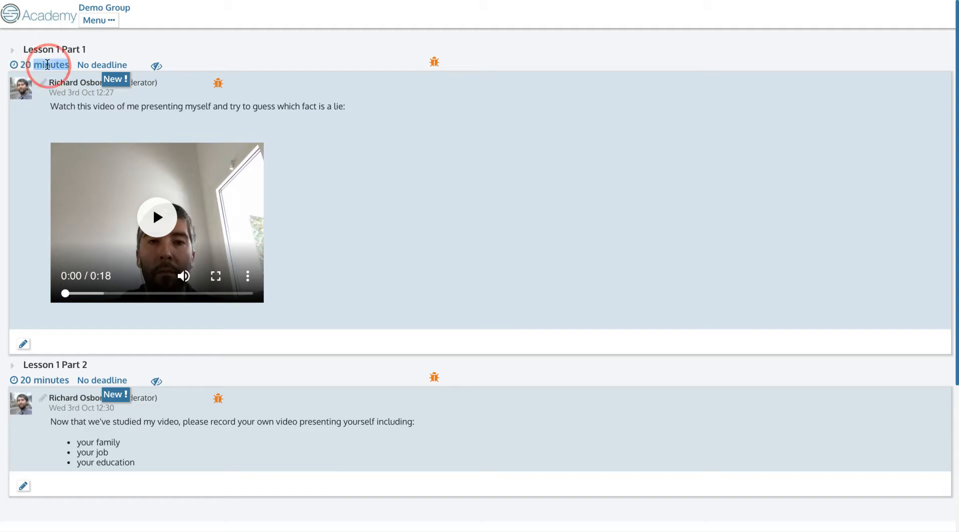
double_click(26, 64)
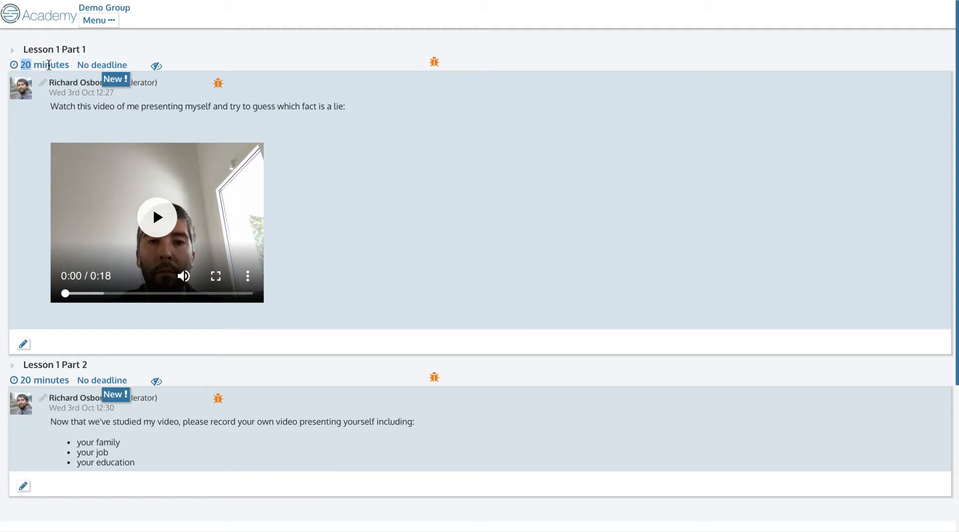
triple_click(48, 65)
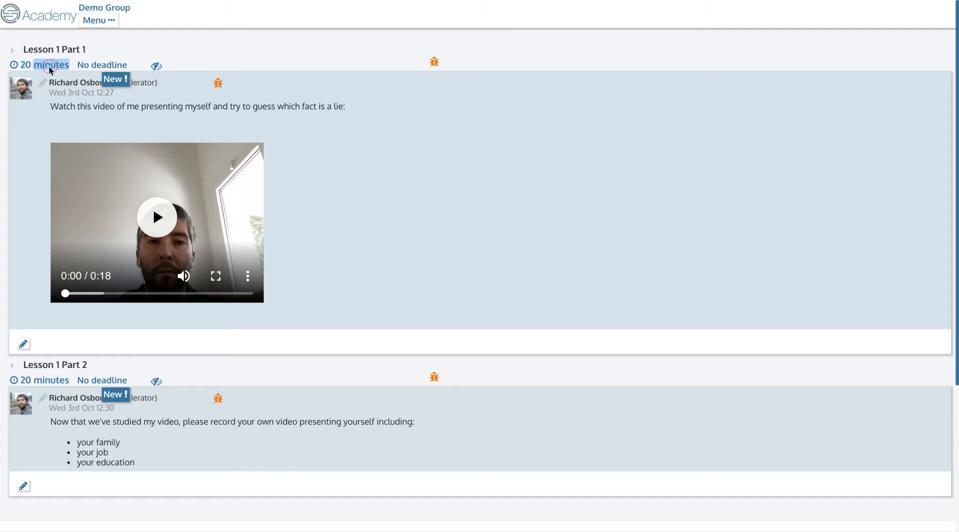
click(106, 20)
click(110, 69)
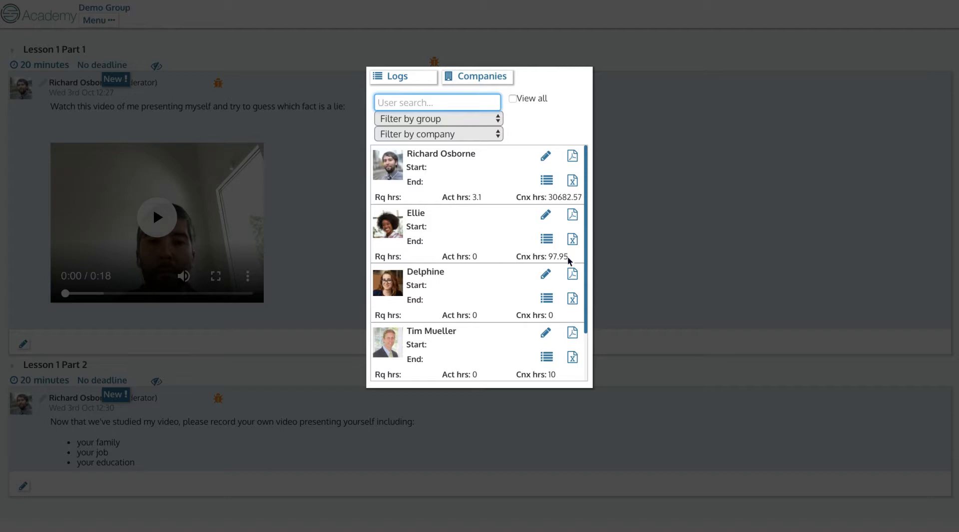
double_click(474, 256)
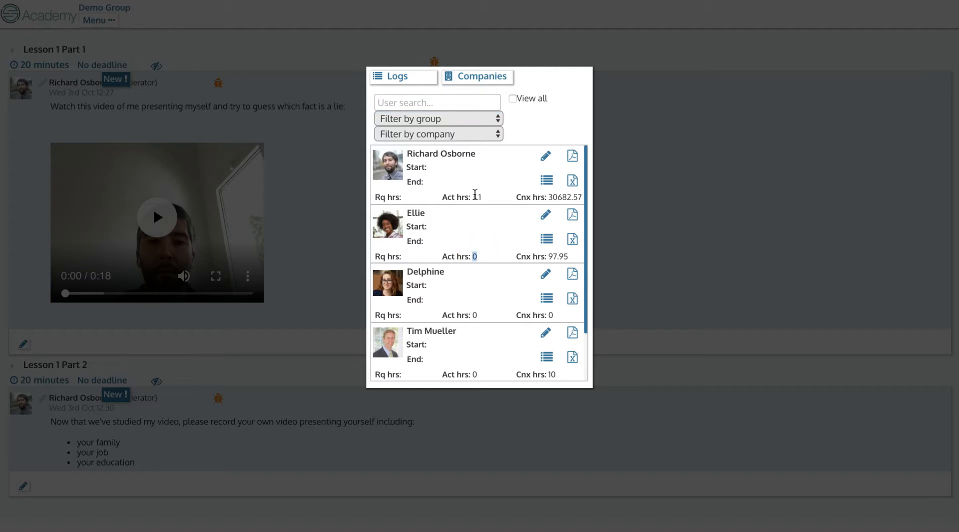
double_click(476, 197)
click(314, 171)
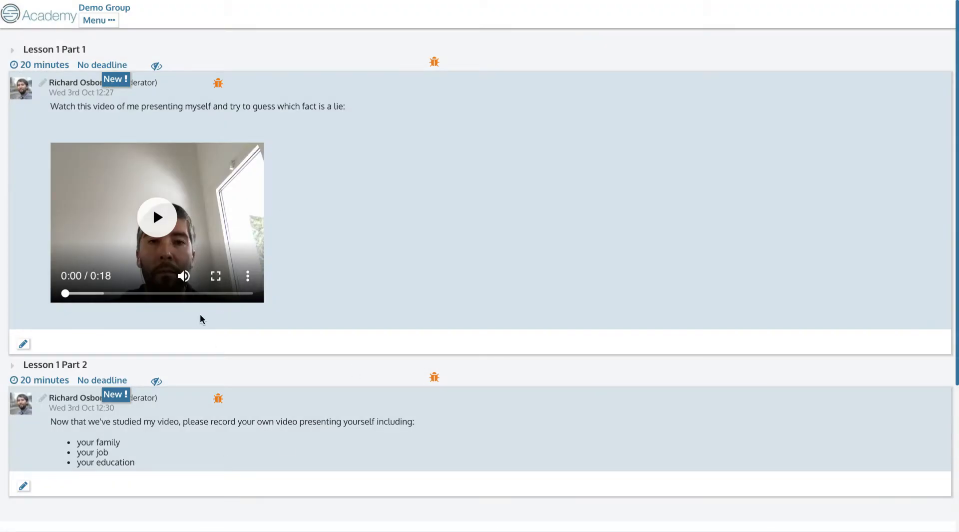
click(102, 21)
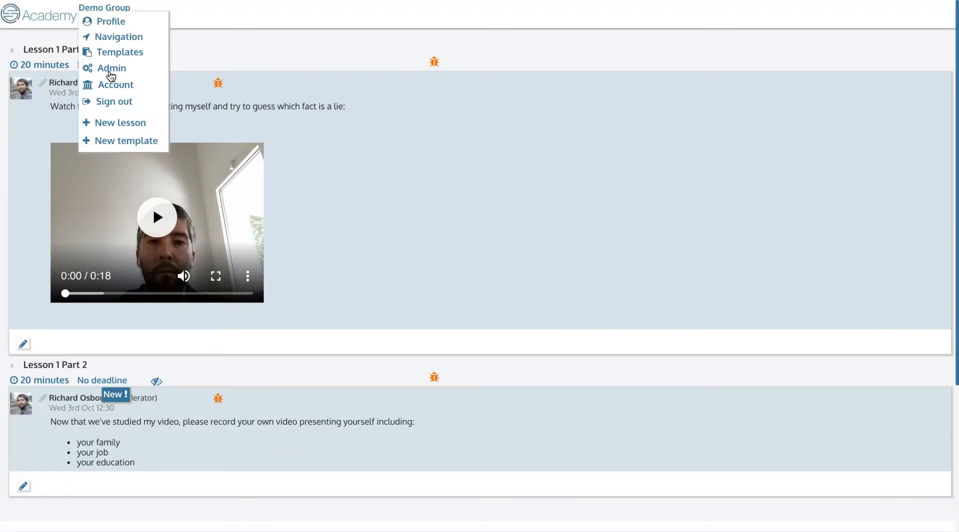
click(110, 74)
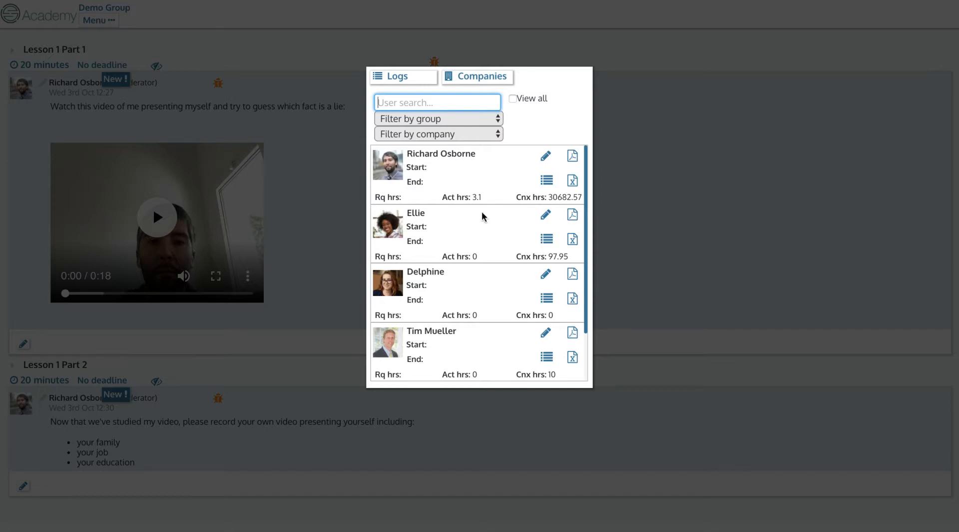
click(471, 194)
double_click(475, 196)
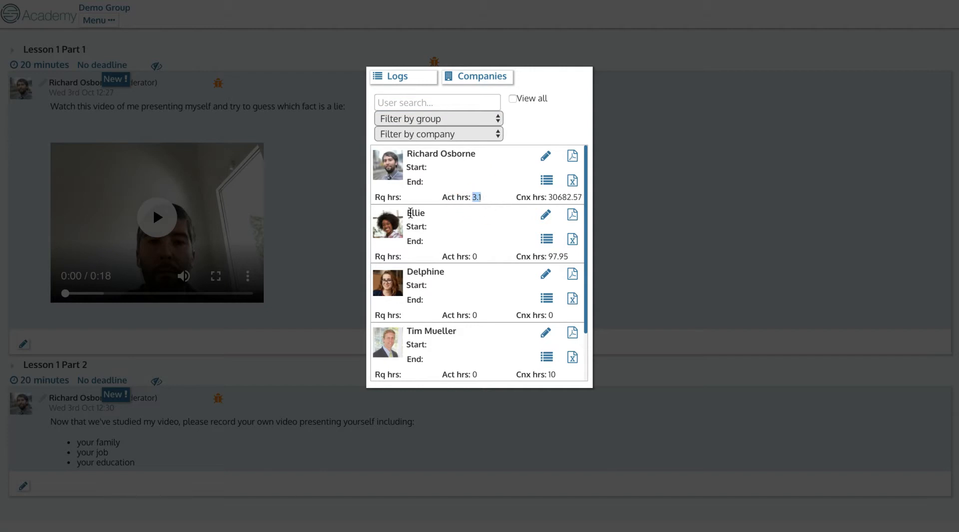
click(315, 167)
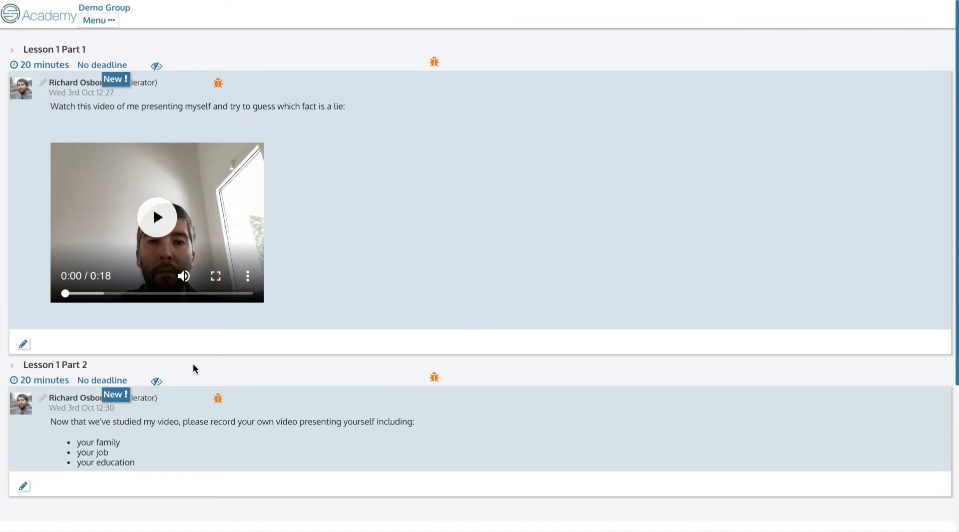
click(105, 21)
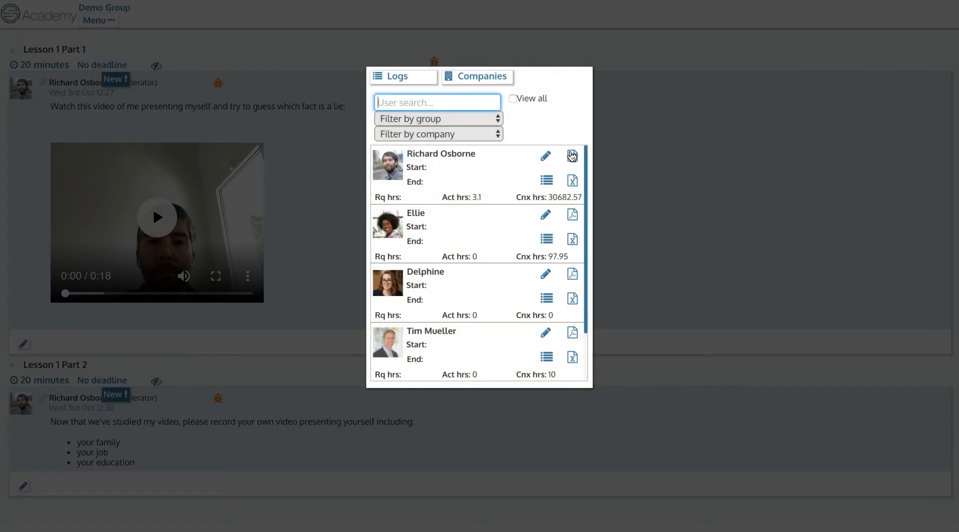
click(571, 217)
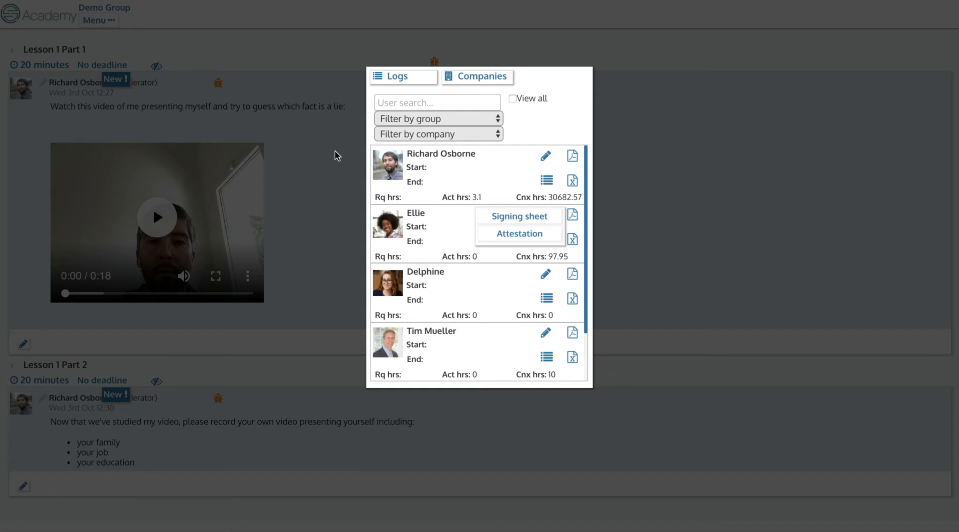
click(322, 180)
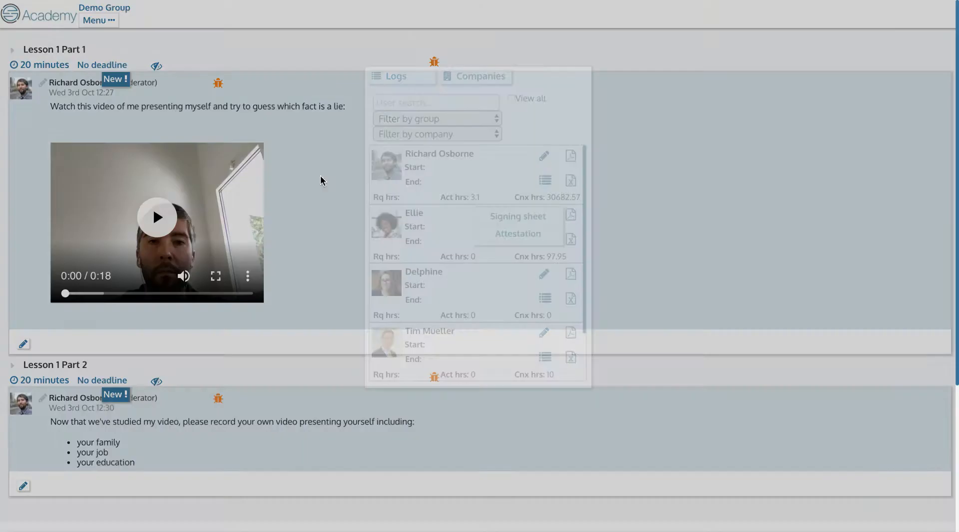
scroll(308, 232, down, 2)
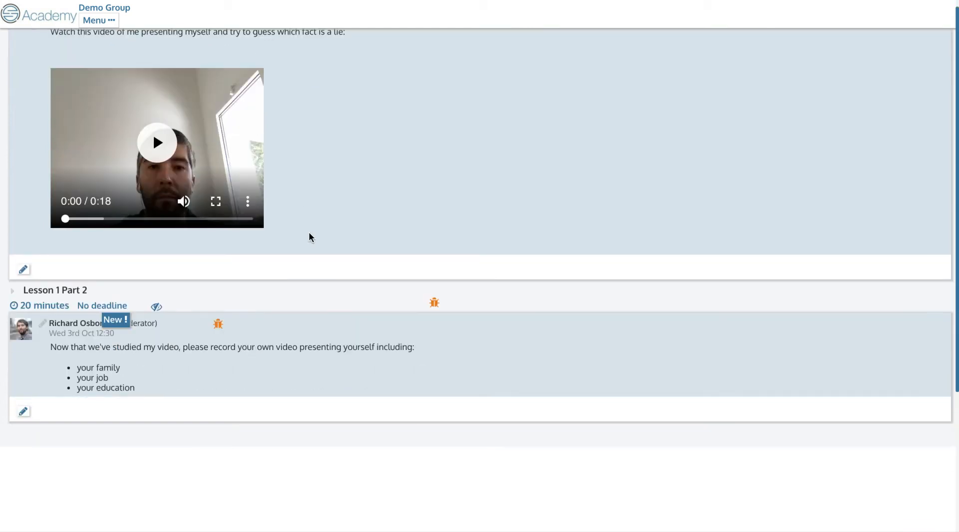
scroll(287, 289, up, 2)
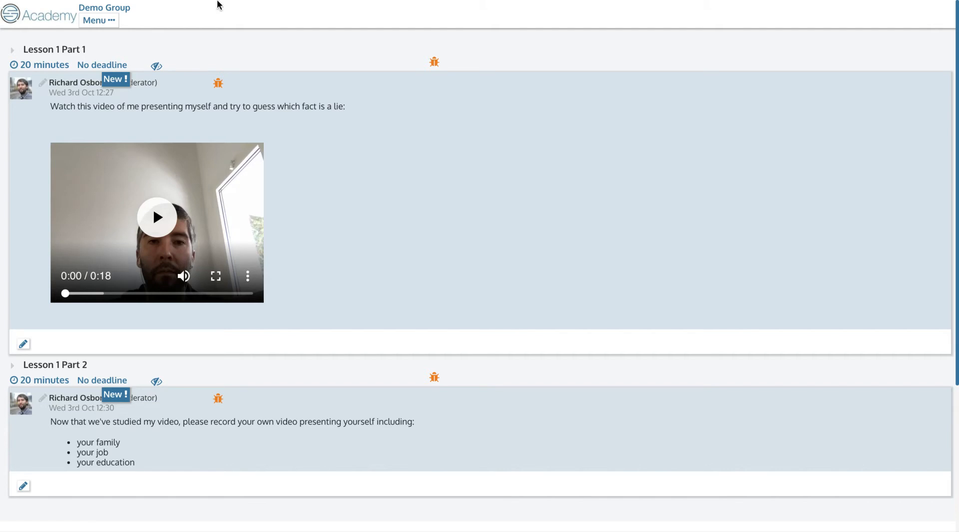
scroll(304, 235, down, 2)
scroll(309, 245, up, 2)
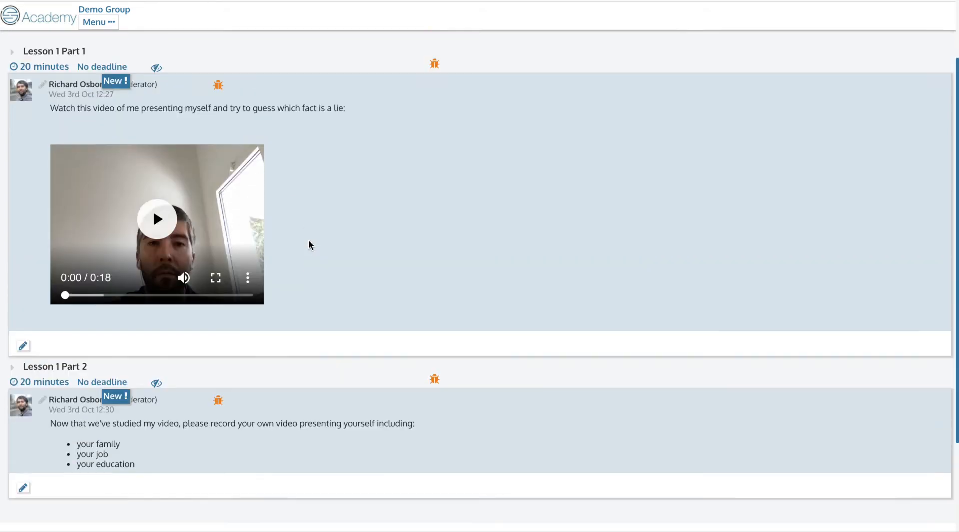